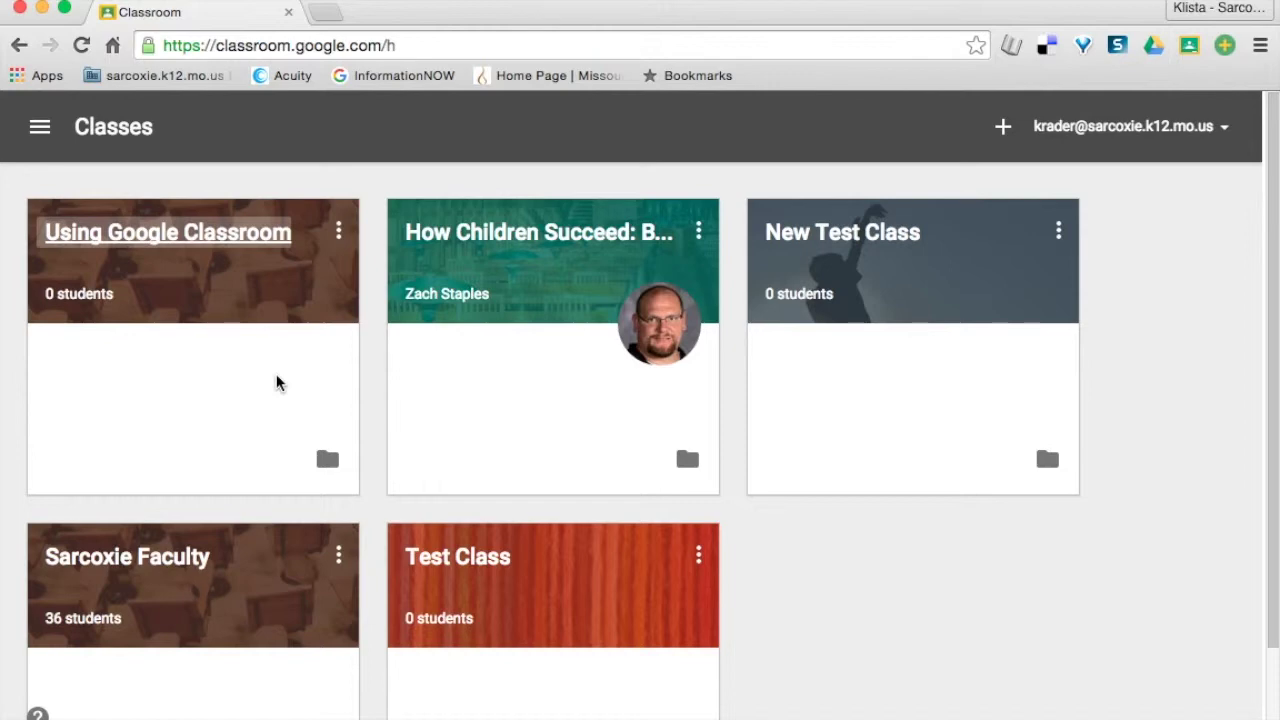
Open the Using Google Classroom class and start uploading a class header photo
left_click(220, 238)
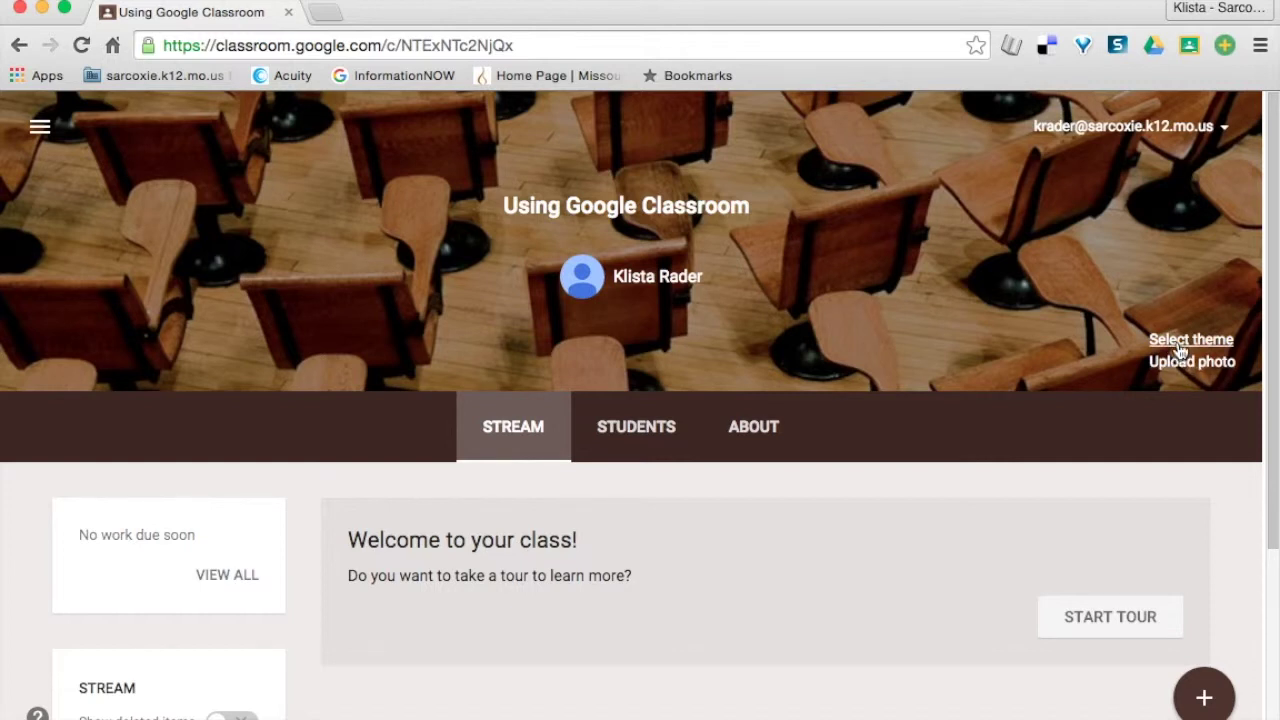
left_click(1176, 364)
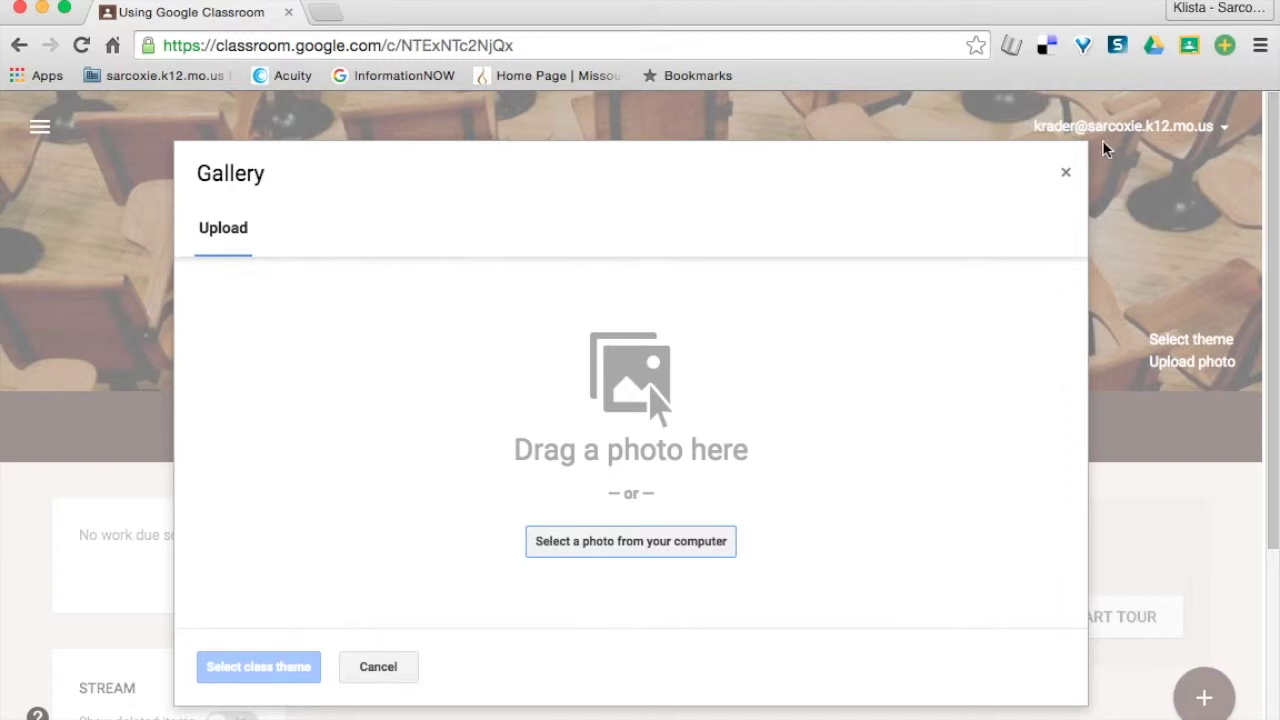
Cancel the photo upload and pick the colored pencils image from the theme gallery
left_click(1065, 173)
left_click(1180, 342)
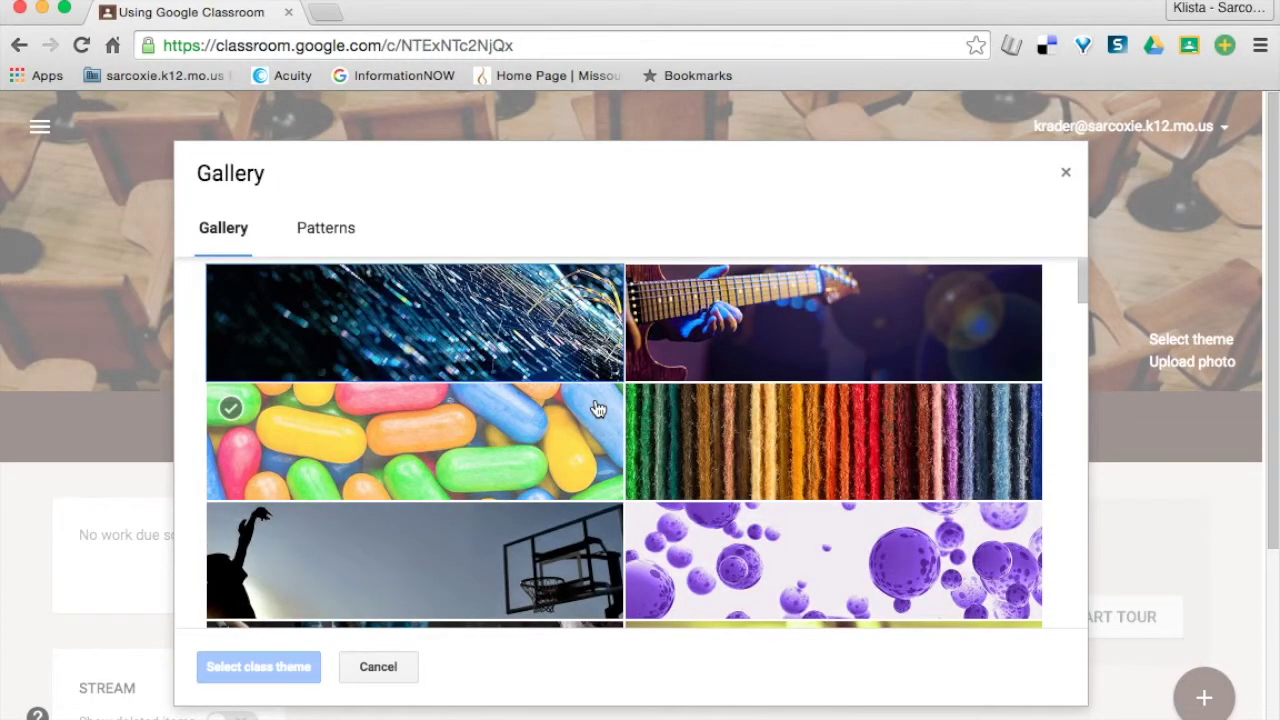
scroll(634, 480, "down", 2)
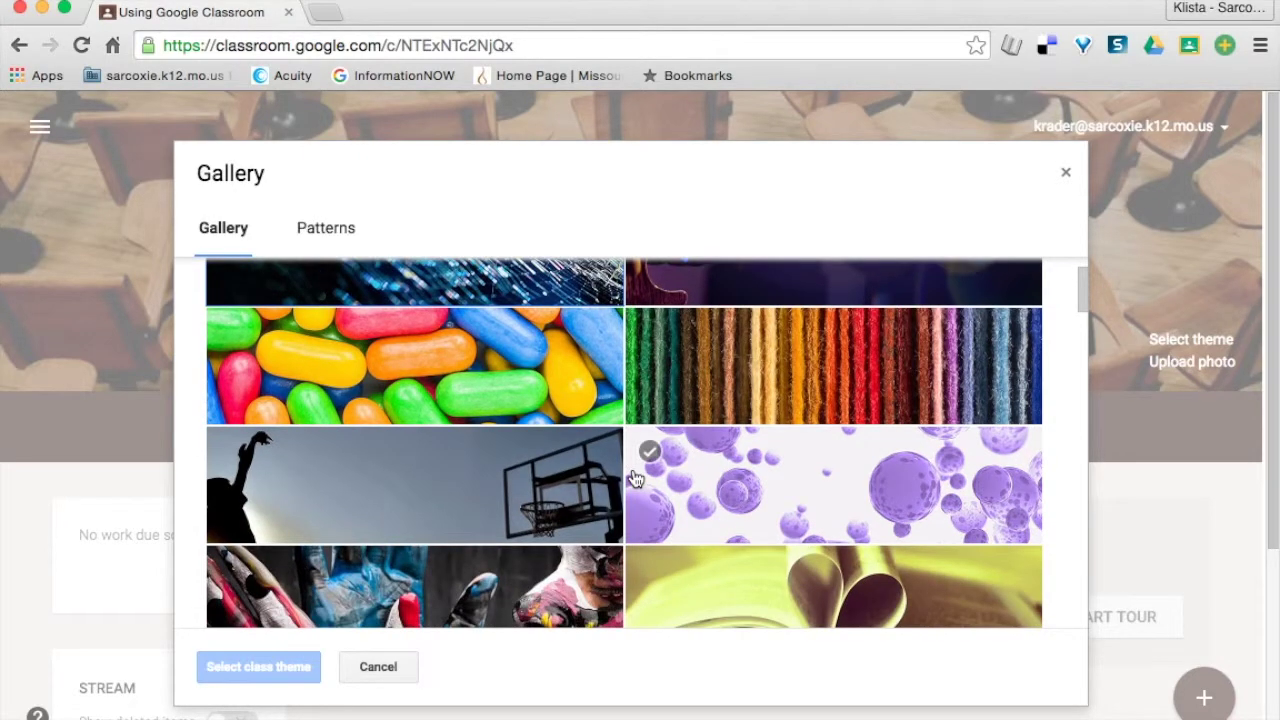
scroll(634, 480, "down", 7)
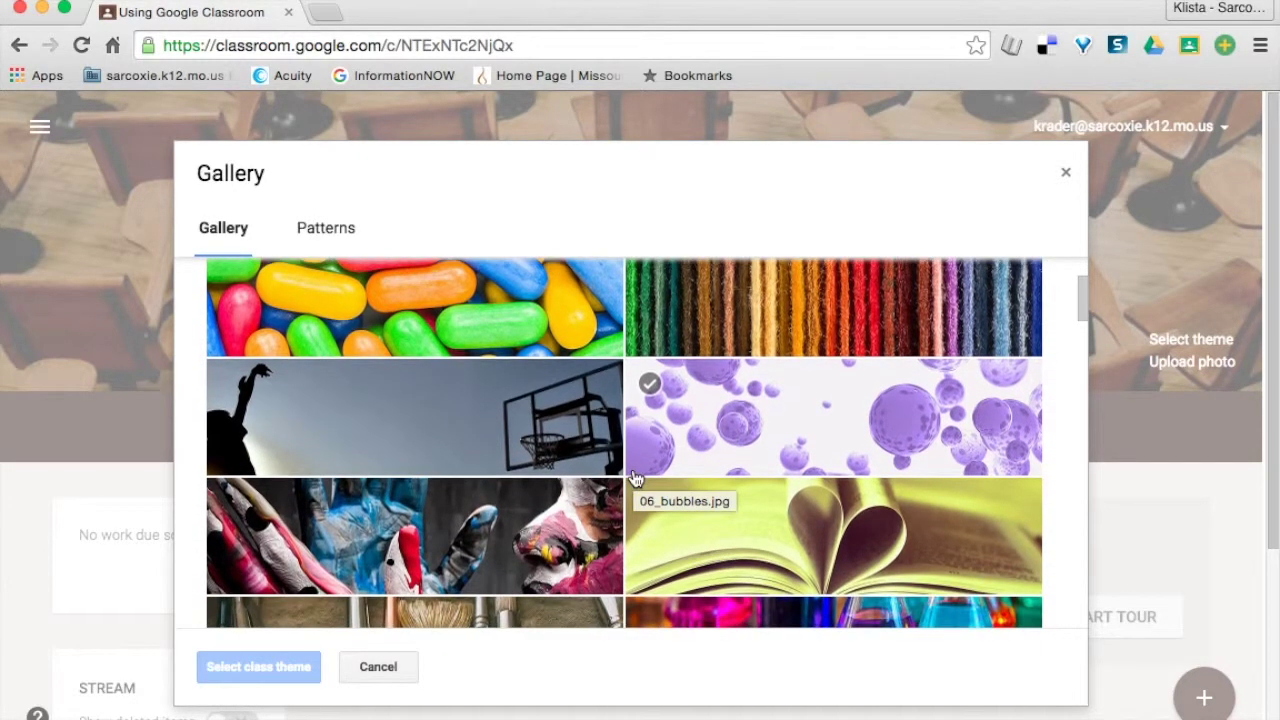
scroll(634, 480, "down", 4)
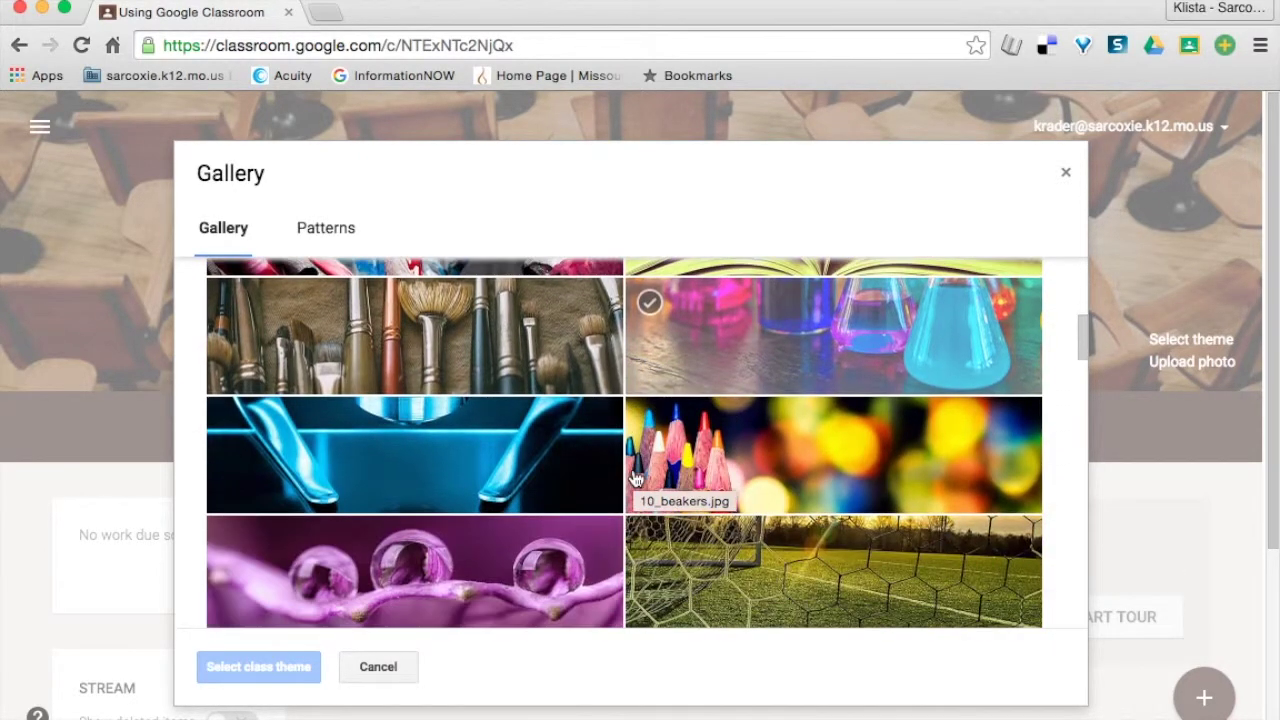
scroll(634, 478, "down", 4)
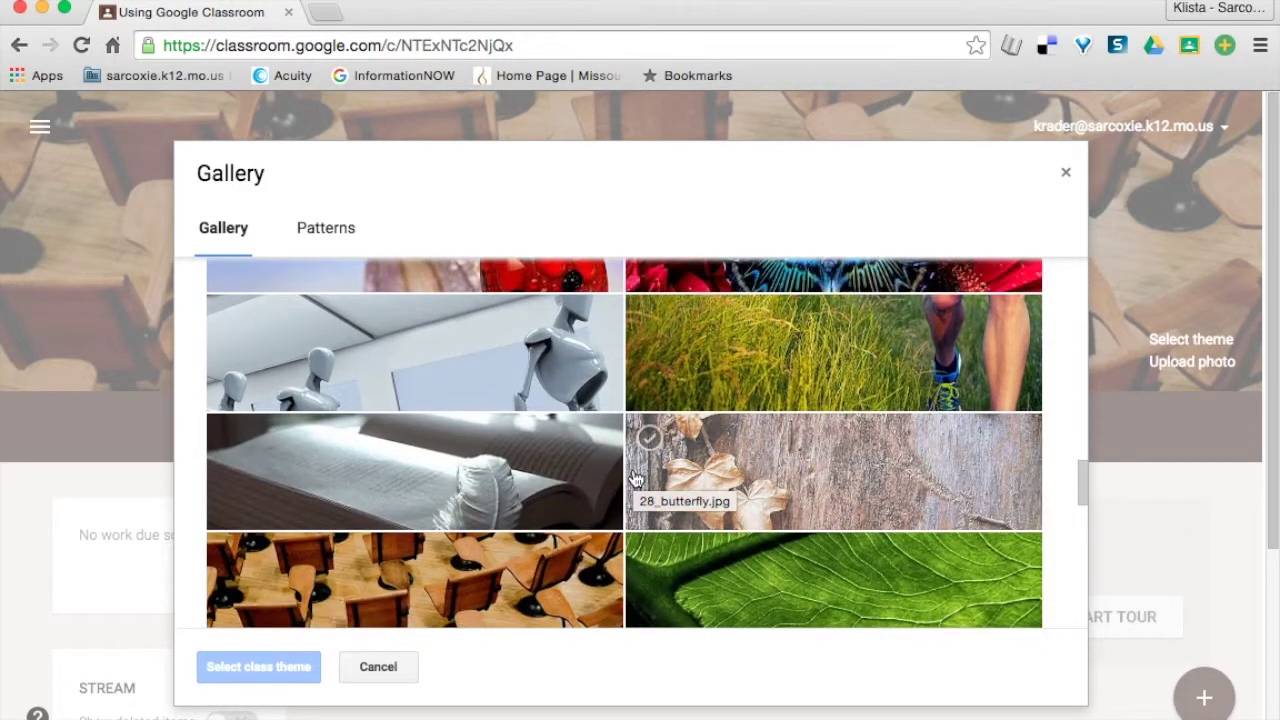
scroll(634, 478, "down", 6)
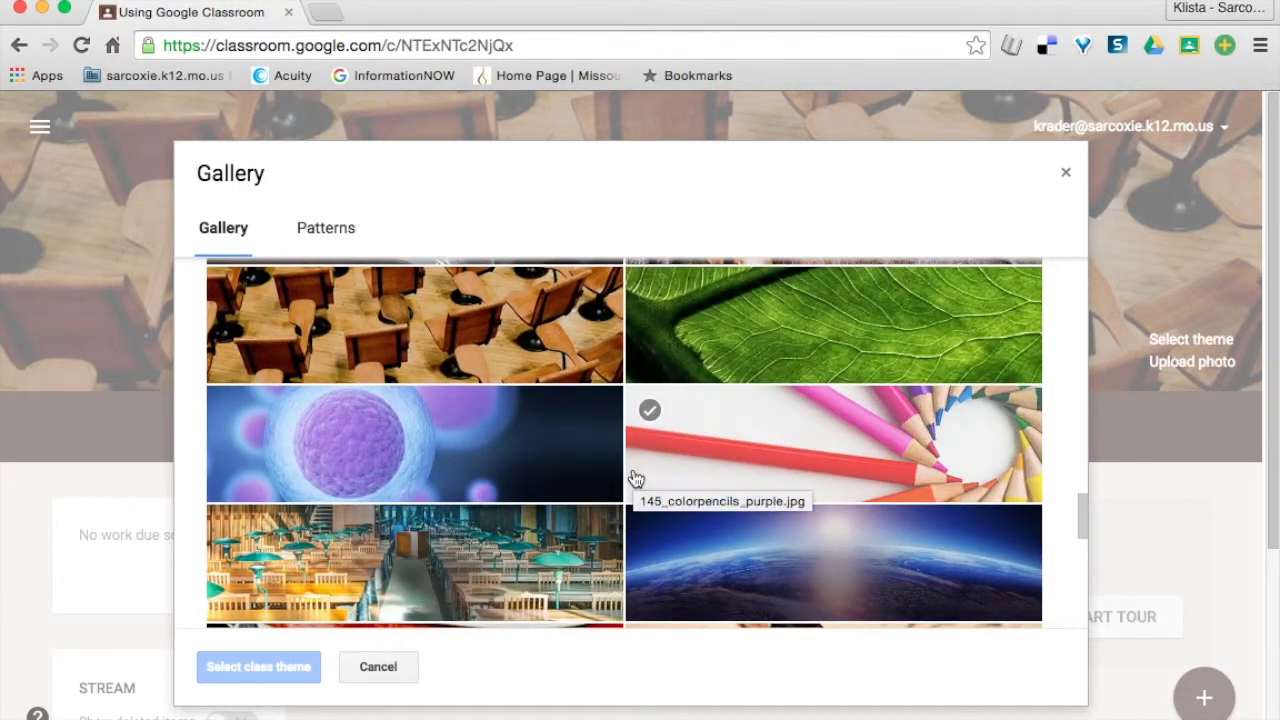
left_click(668, 466)
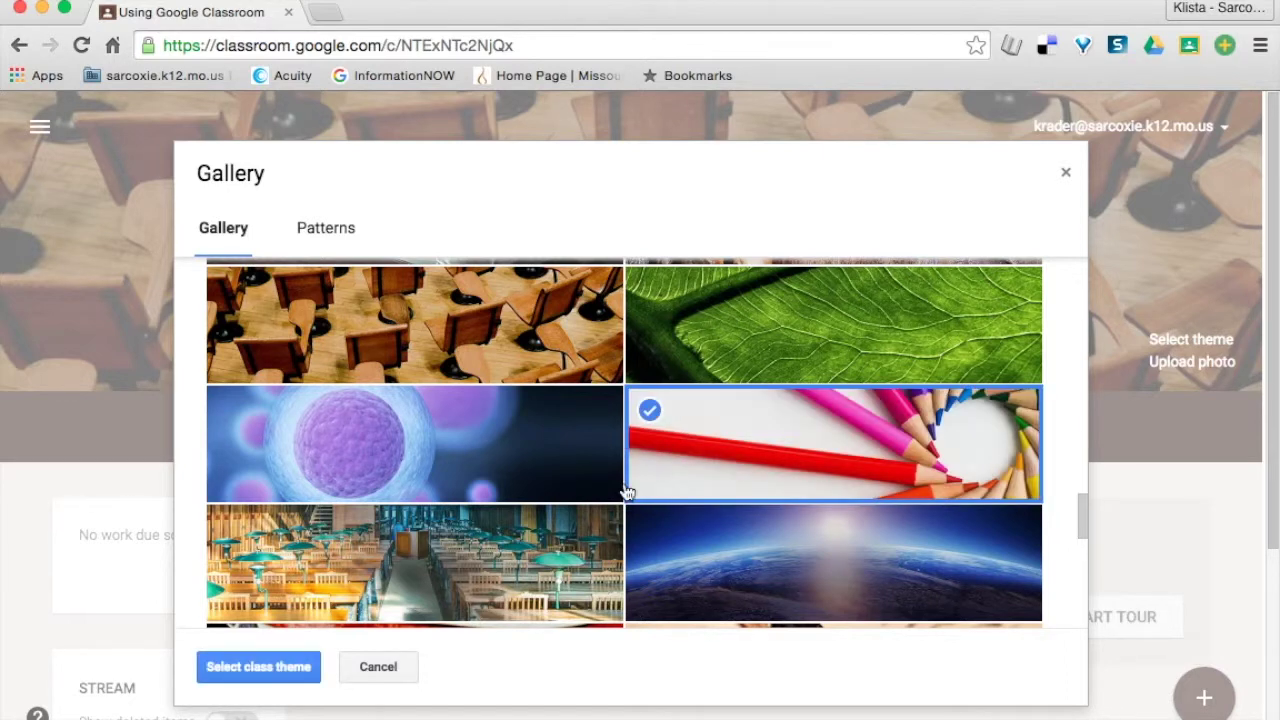
Apply the colored pencils image as the class header theme
scroll(612, 495, "down", 4)
scroll(610, 499, "down", 4)
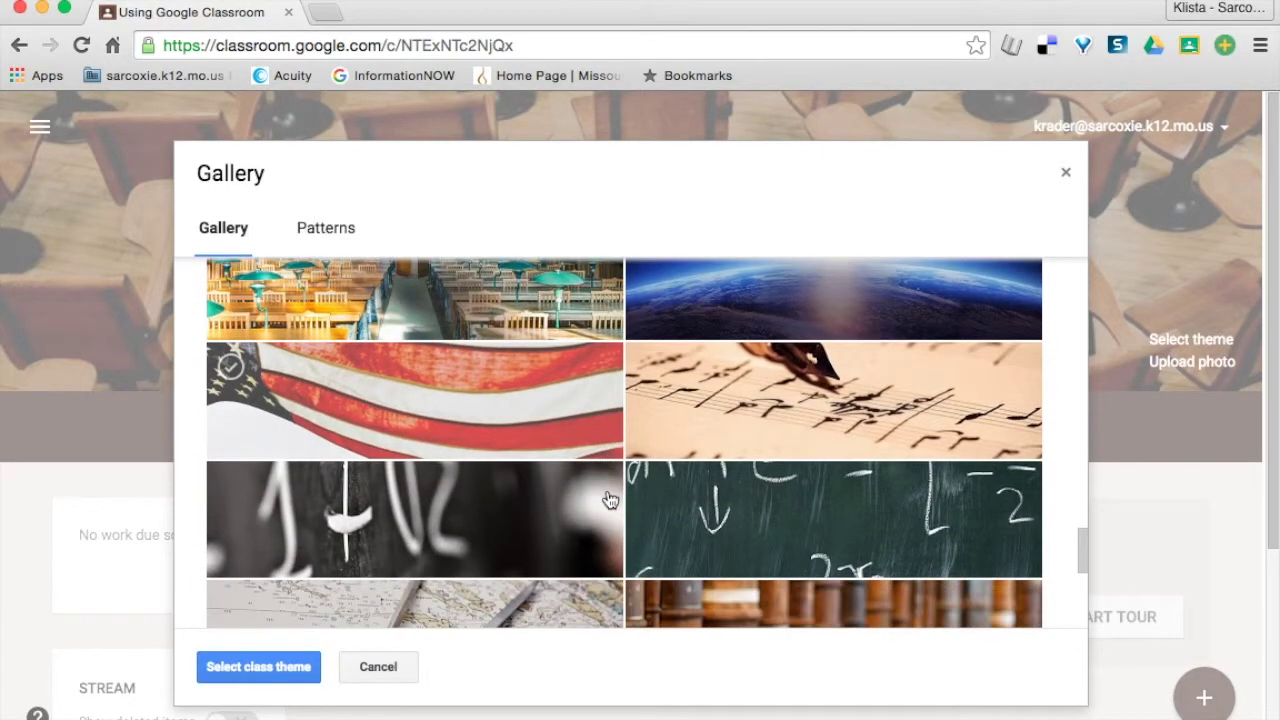
scroll(610, 499, "down", 6)
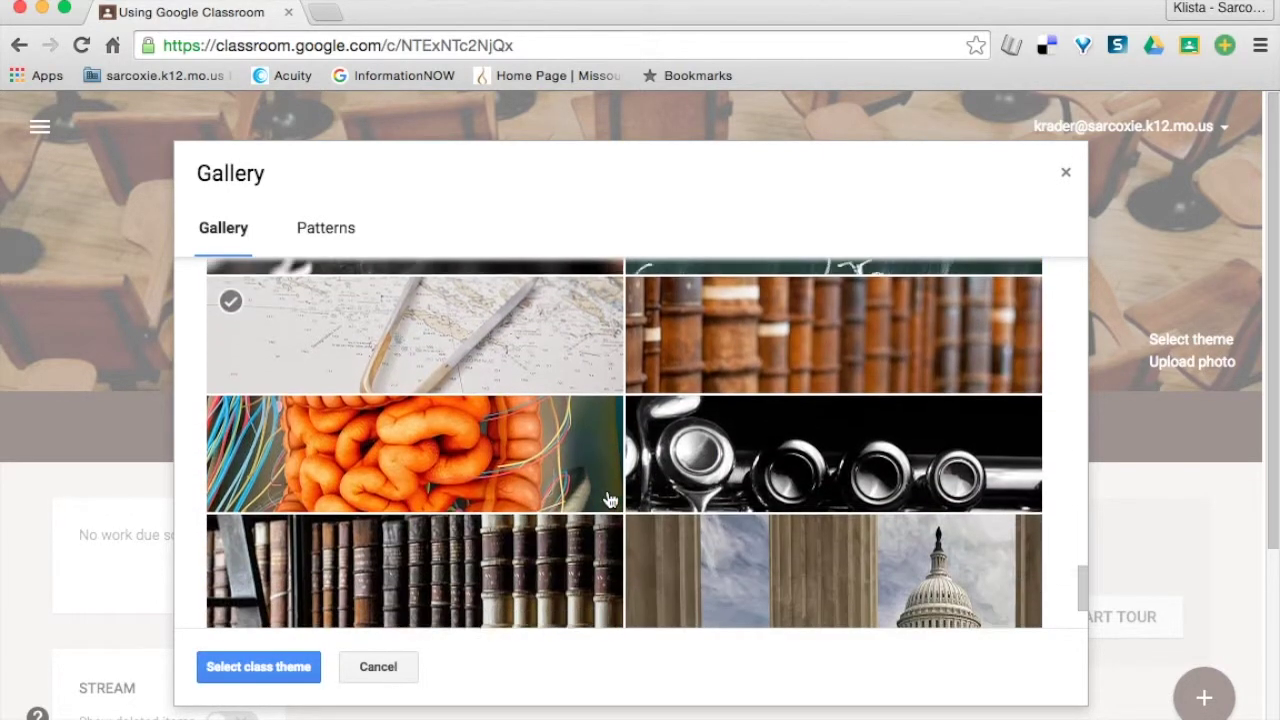
scroll(610, 499, "down", 1)
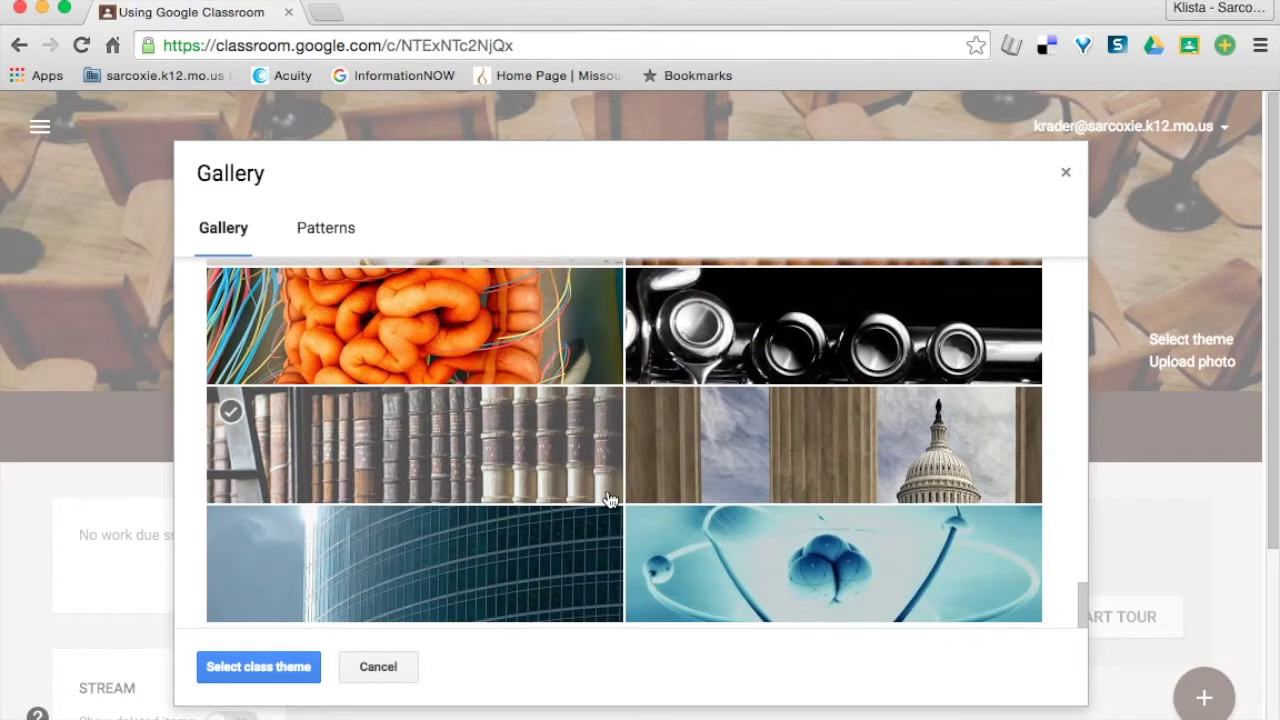
scroll(610, 499, "up", 15)
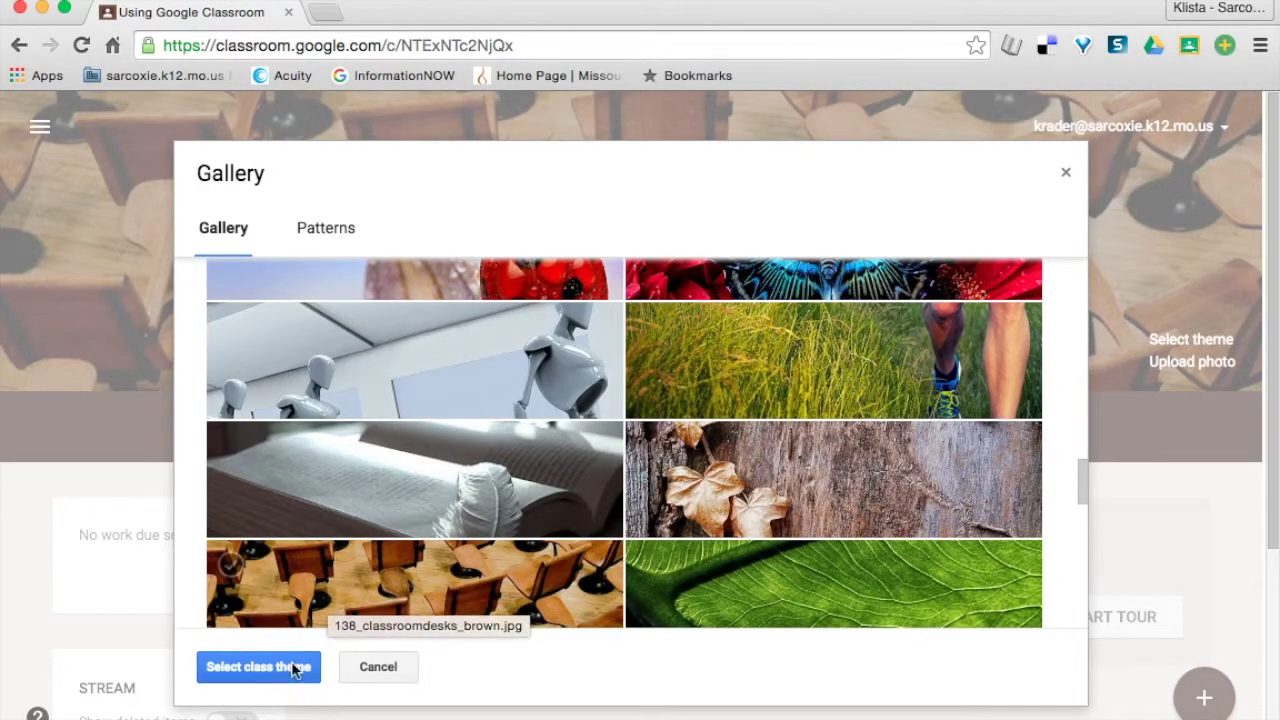
left_click(293, 667)
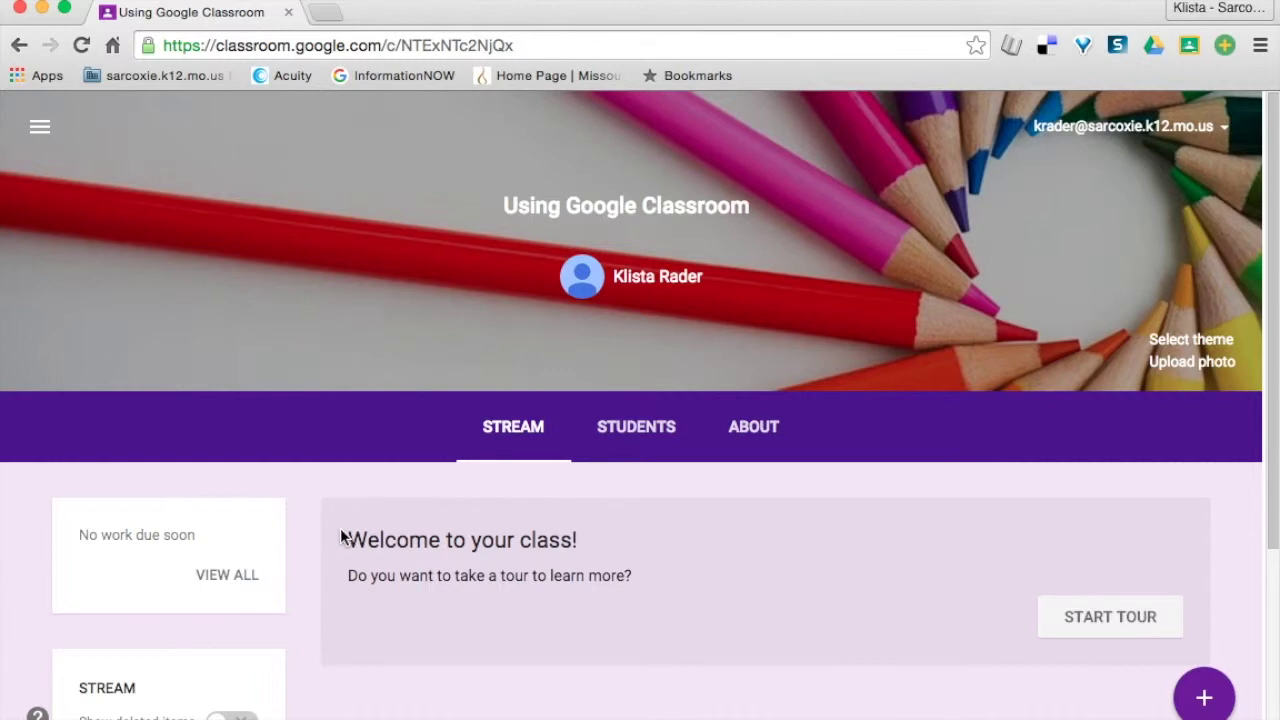
scroll(341, 537, "down", 5)
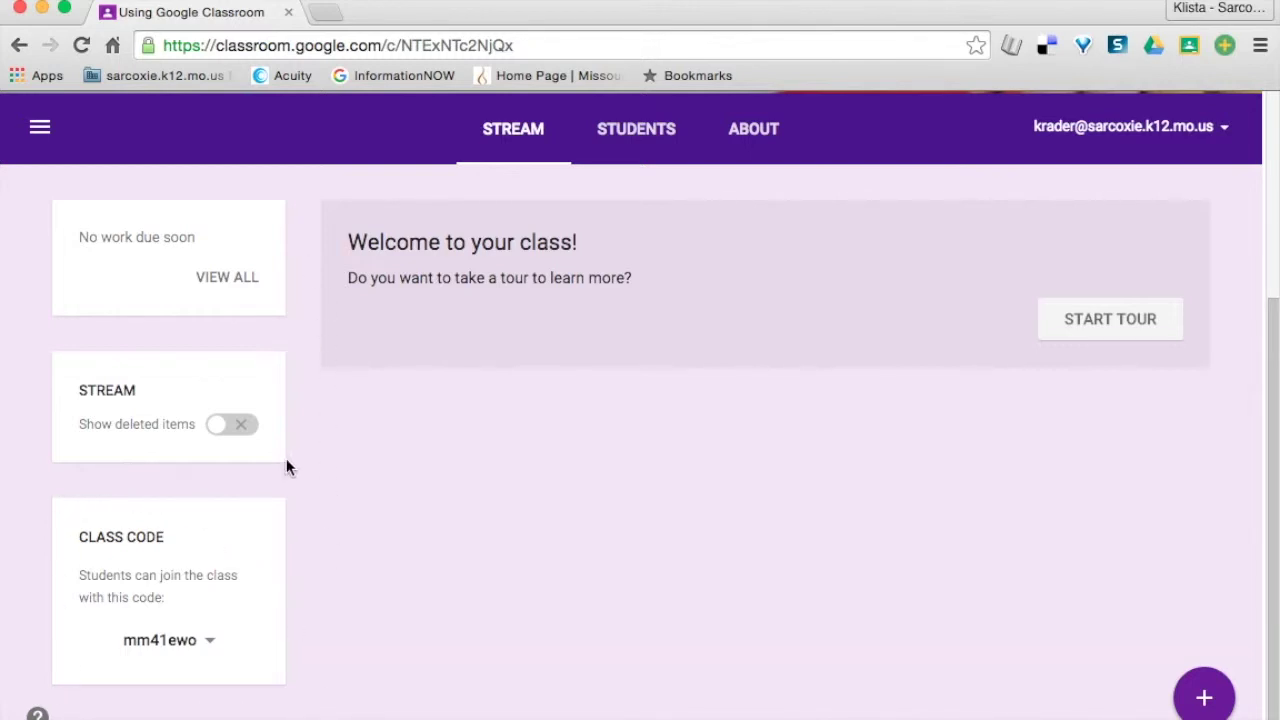
scroll(286, 458, "up", 3)
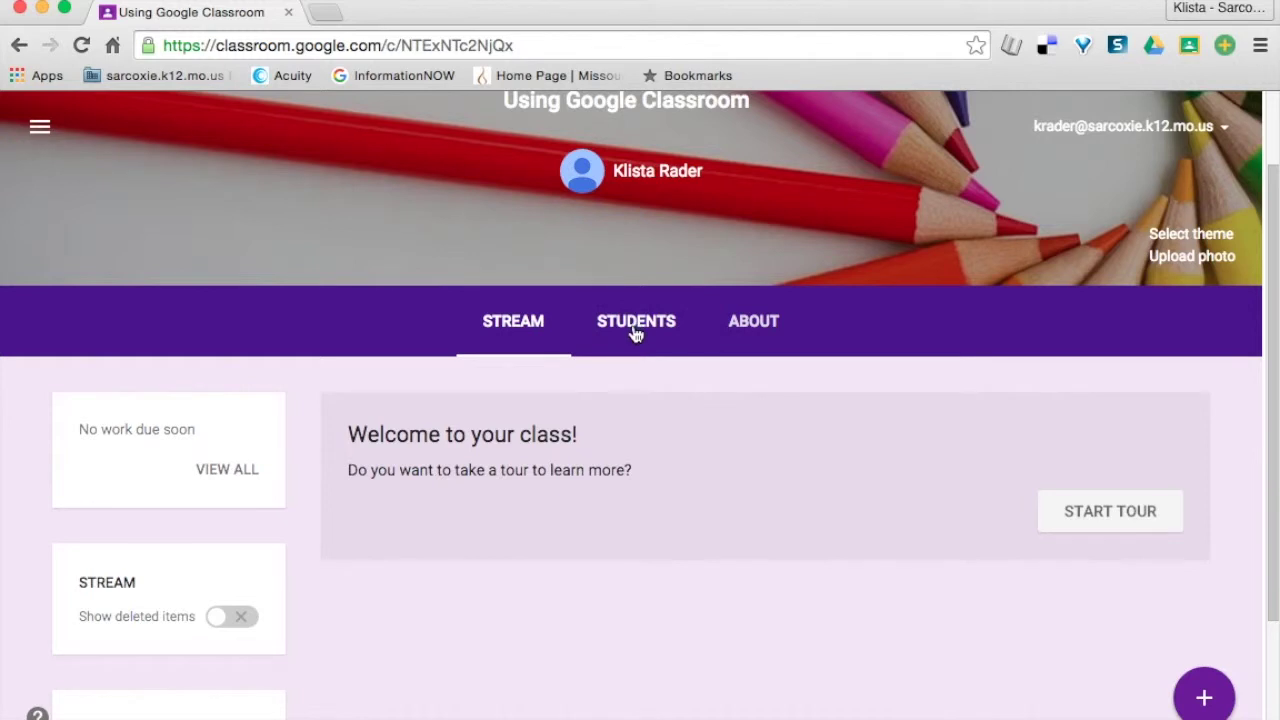
Go to the class About page and start inviting another teacher
left_click(757, 322)
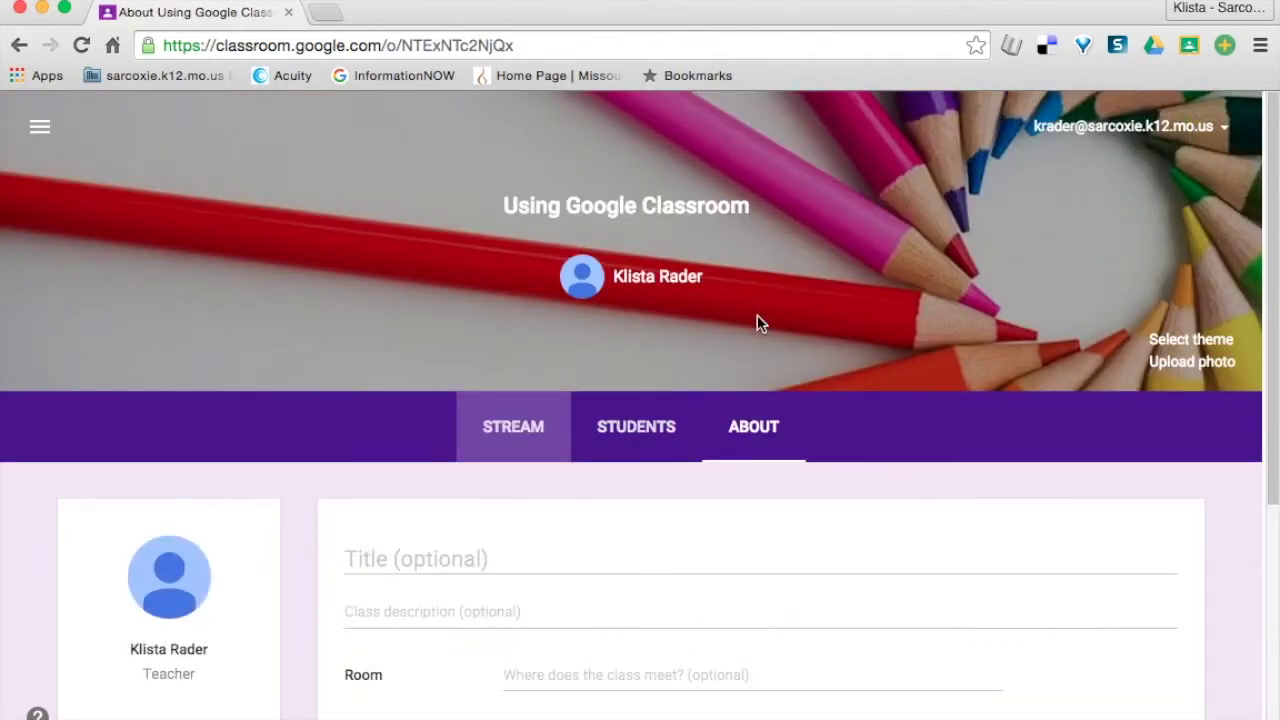
scroll(338, 449, "down", 4)
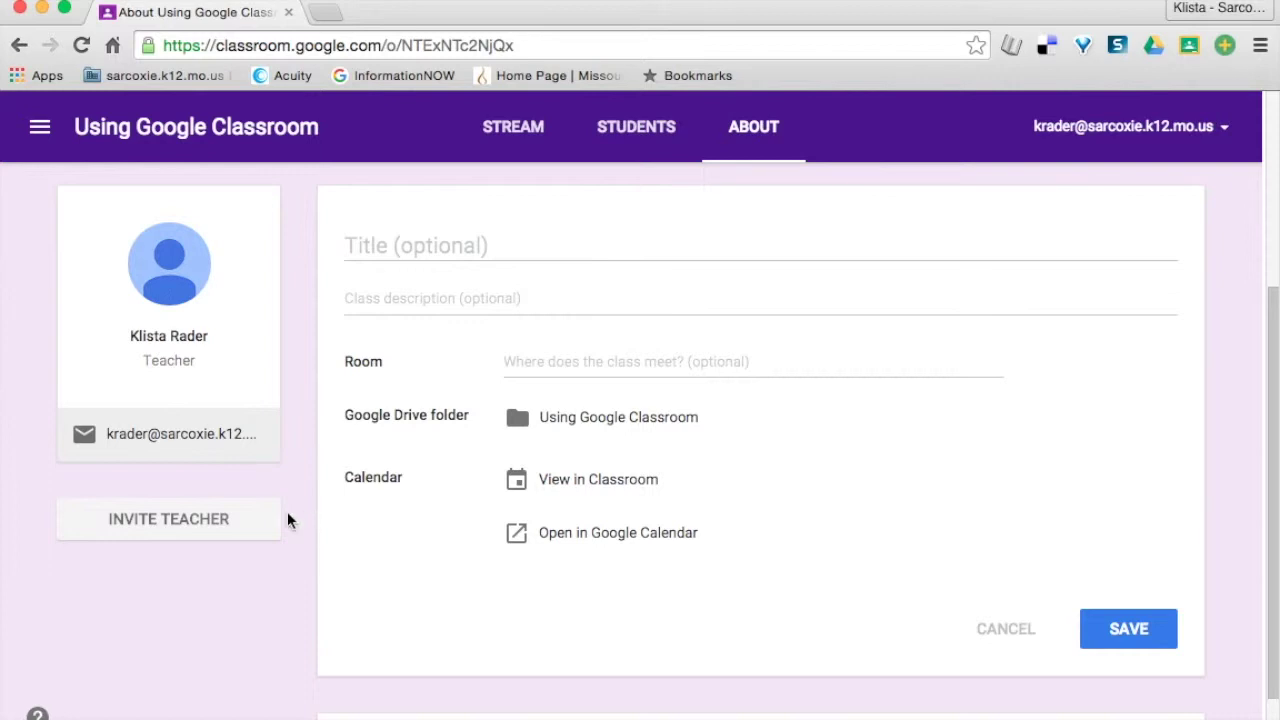
left_click(229, 529)
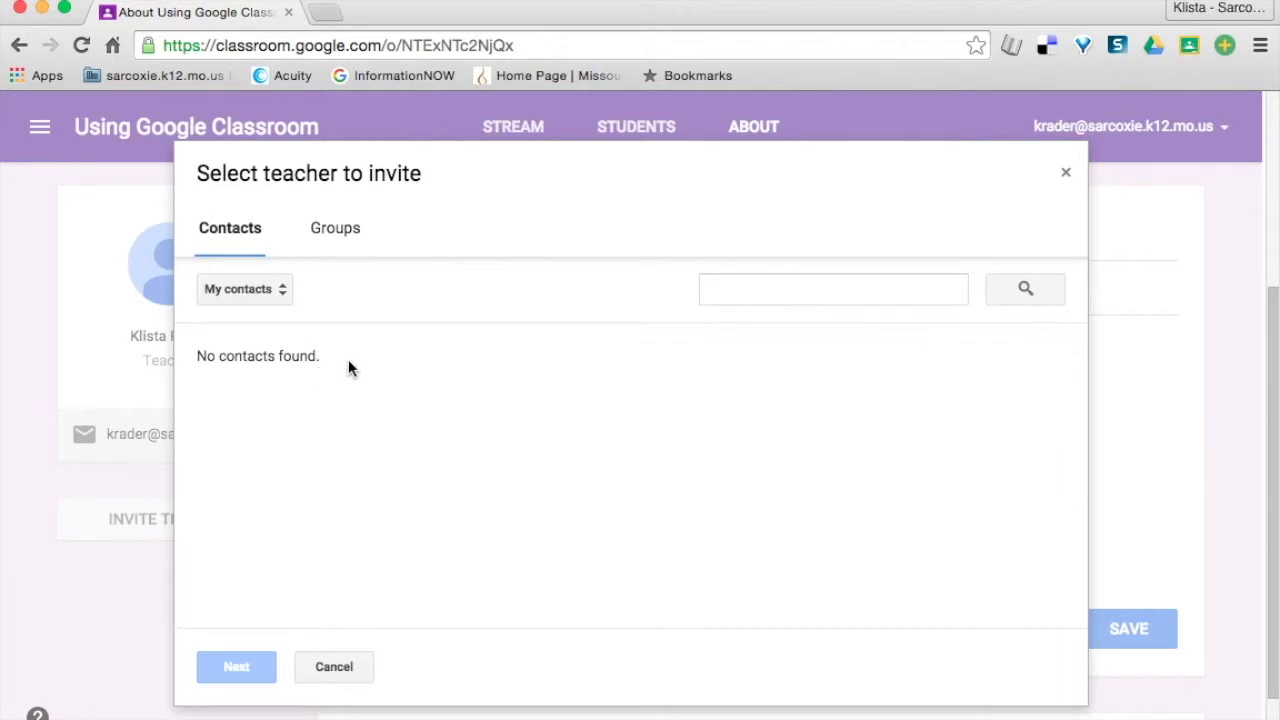
Search contacts for a teacher's surname, tick the first result, then cancel without inviting
left_click(728, 290)
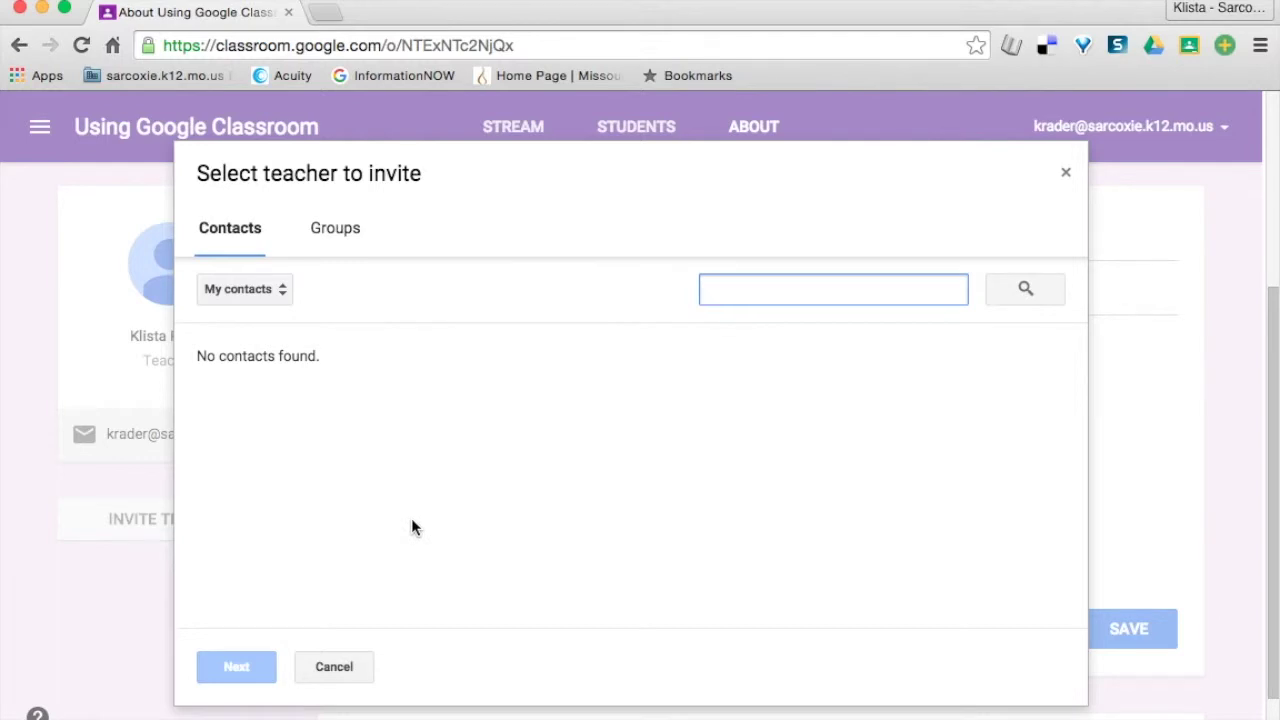
type("lambeth")
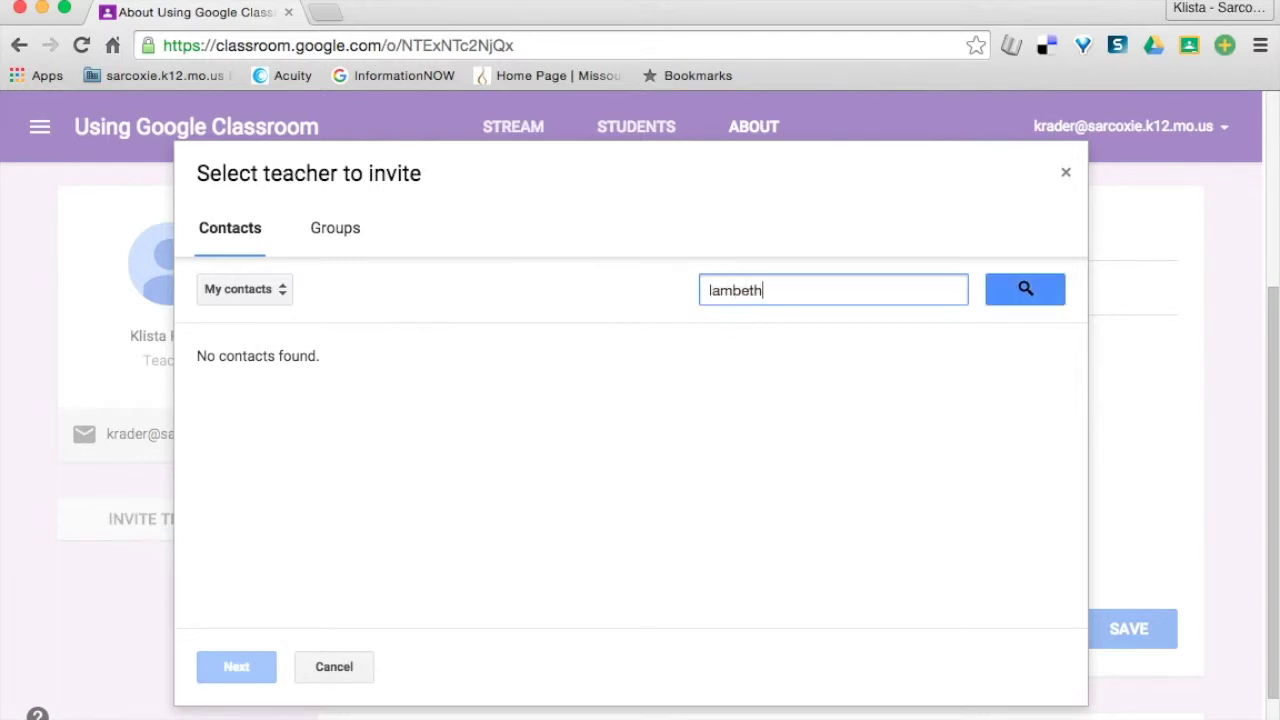
left_click(1025, 292)
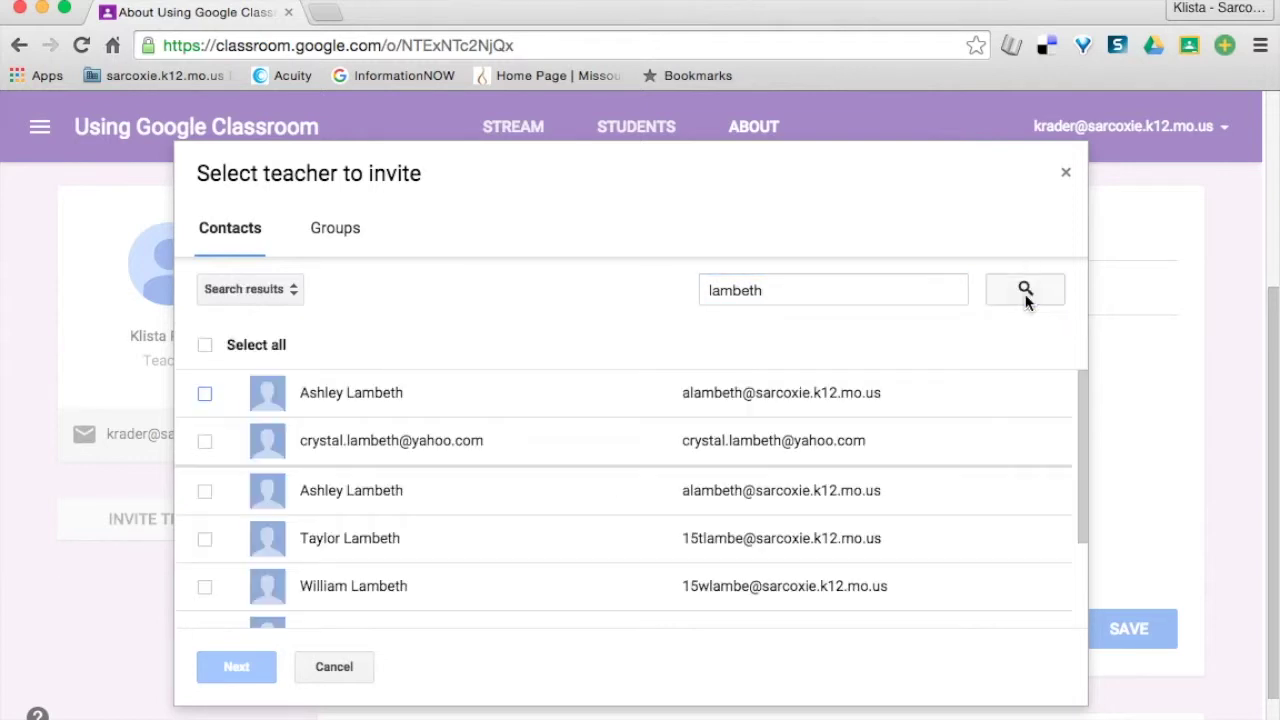
left_click(443, 403)
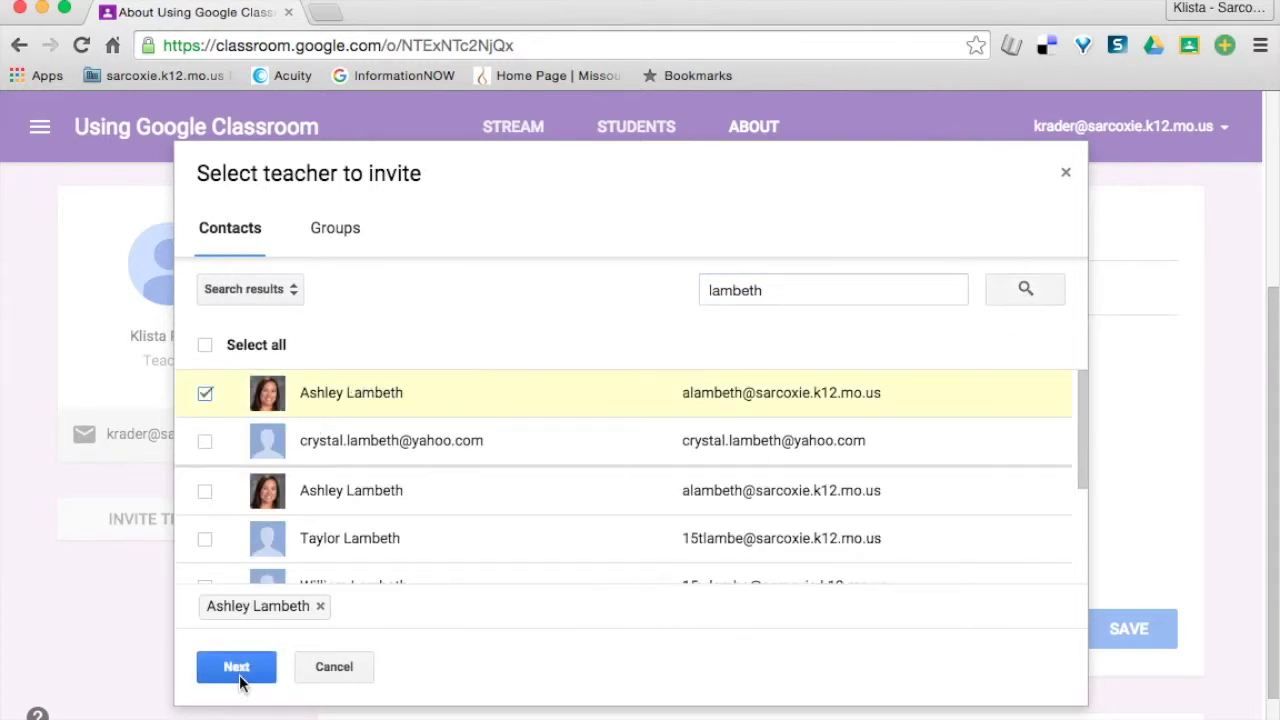
left_click(333, 669)
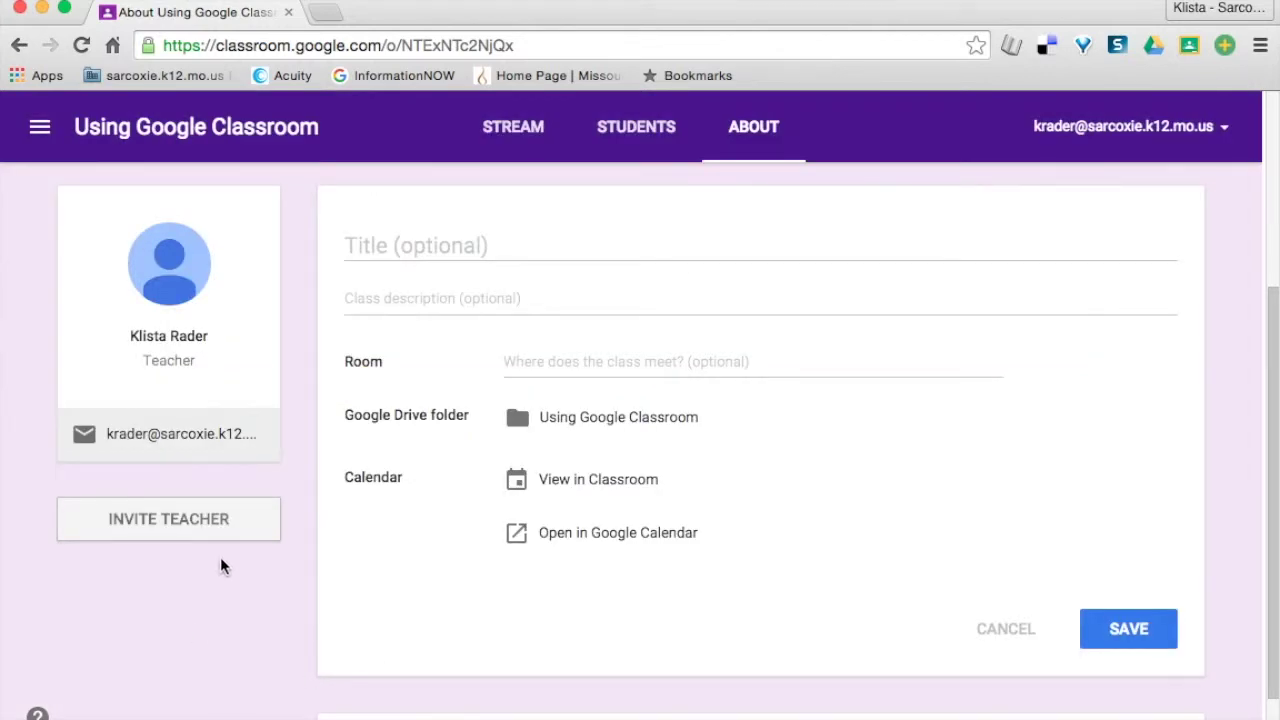
scroll(338, 492, "up", 2)
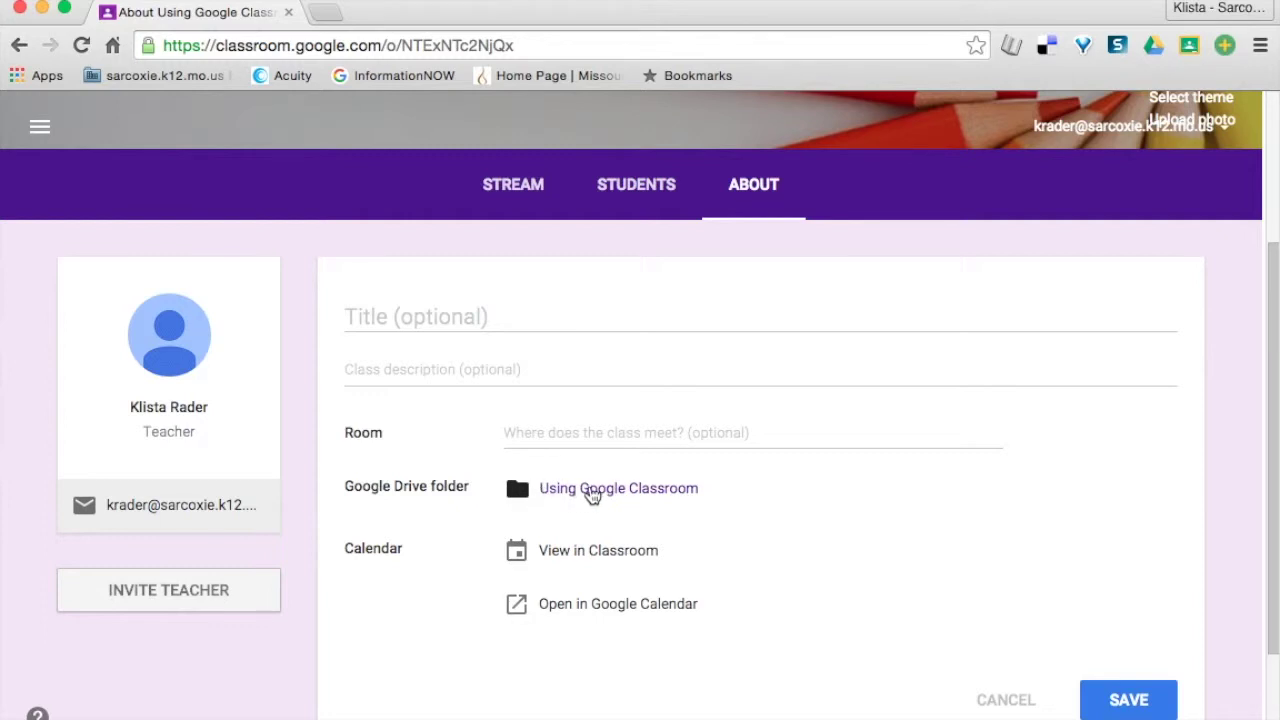
scroll(590, 494, "up", 5)
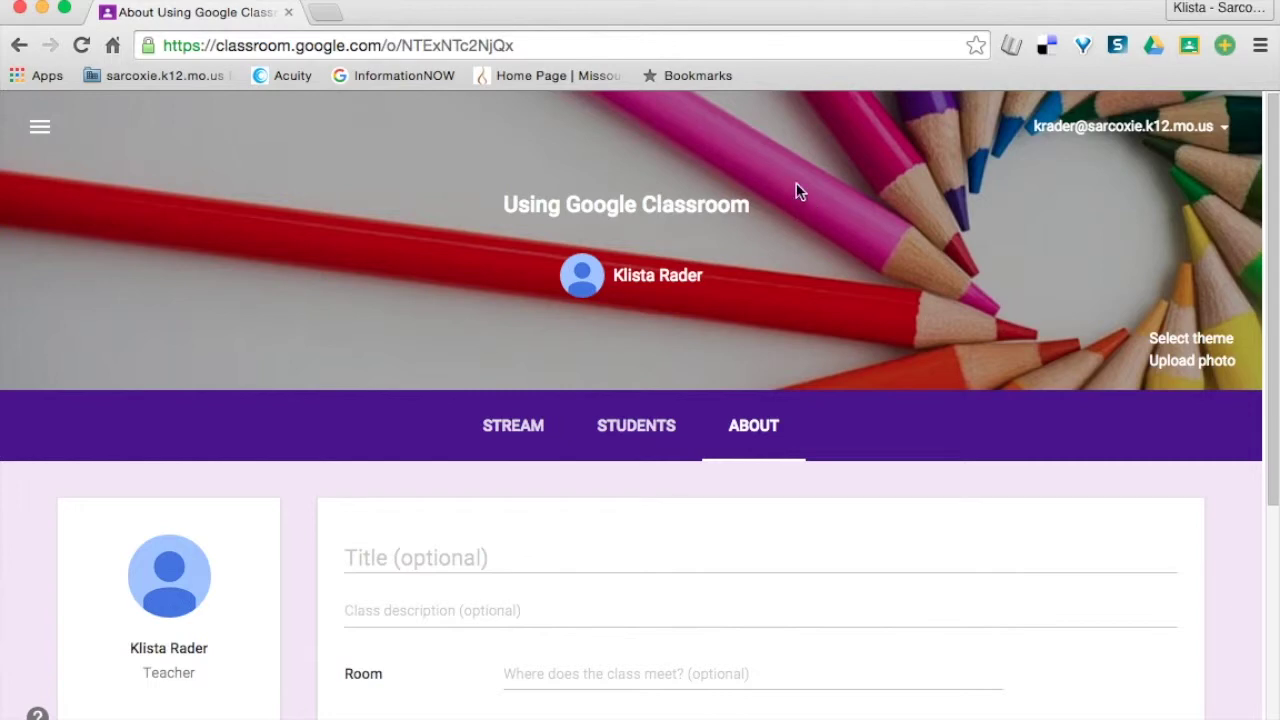
scroll(799, 466, "down", 1)
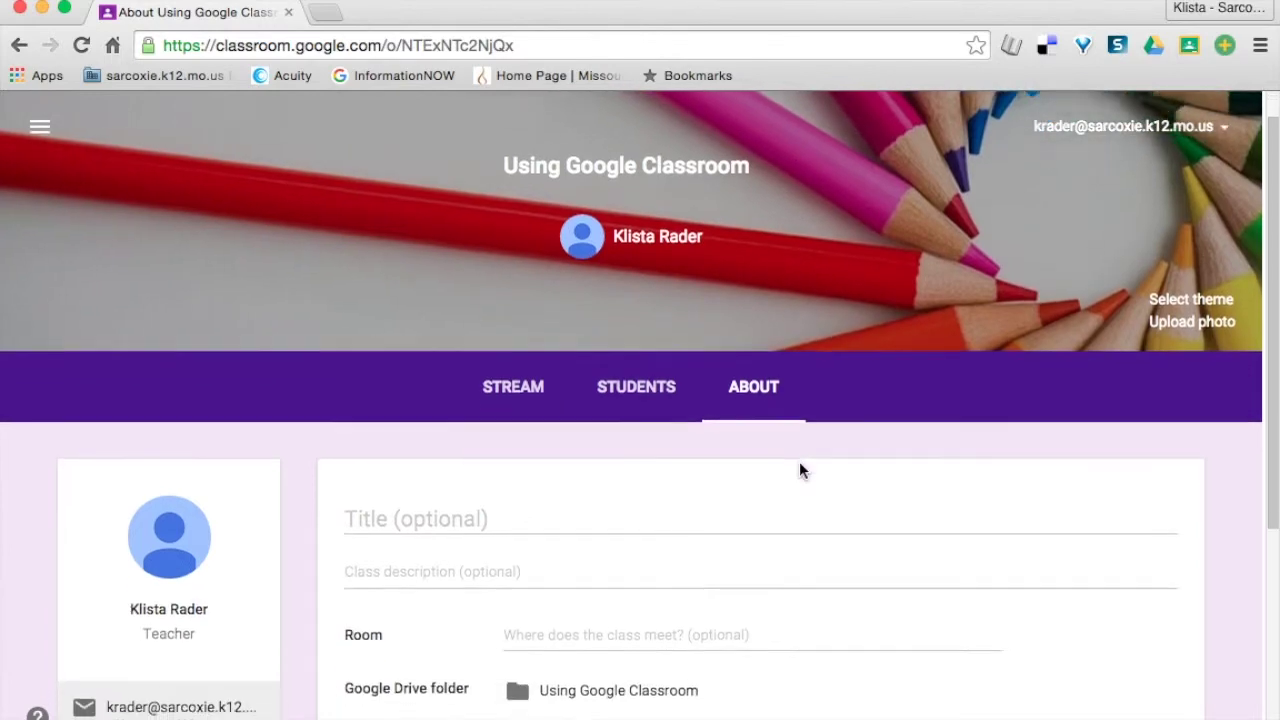
scroll(799, 461, "down", 3)
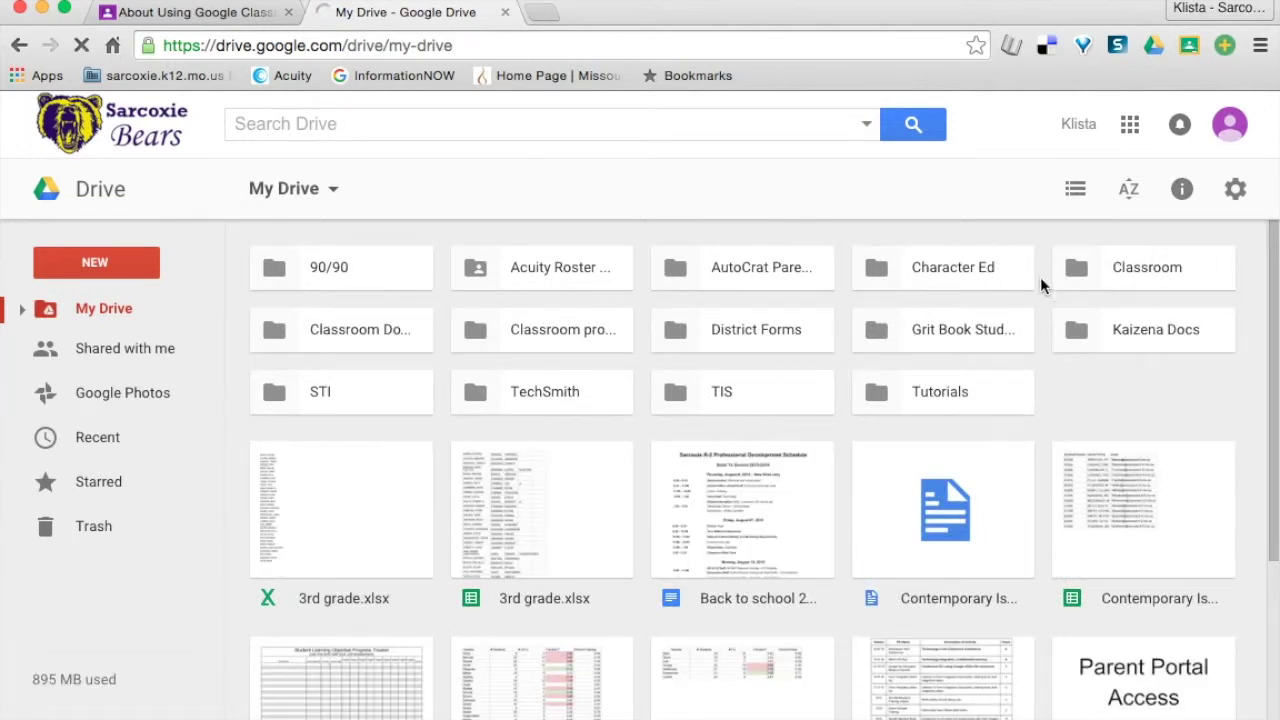
Browse Drive's Classroom and empty Using Google Classroom folders, then return to the About tab
double_click(1156, 274)
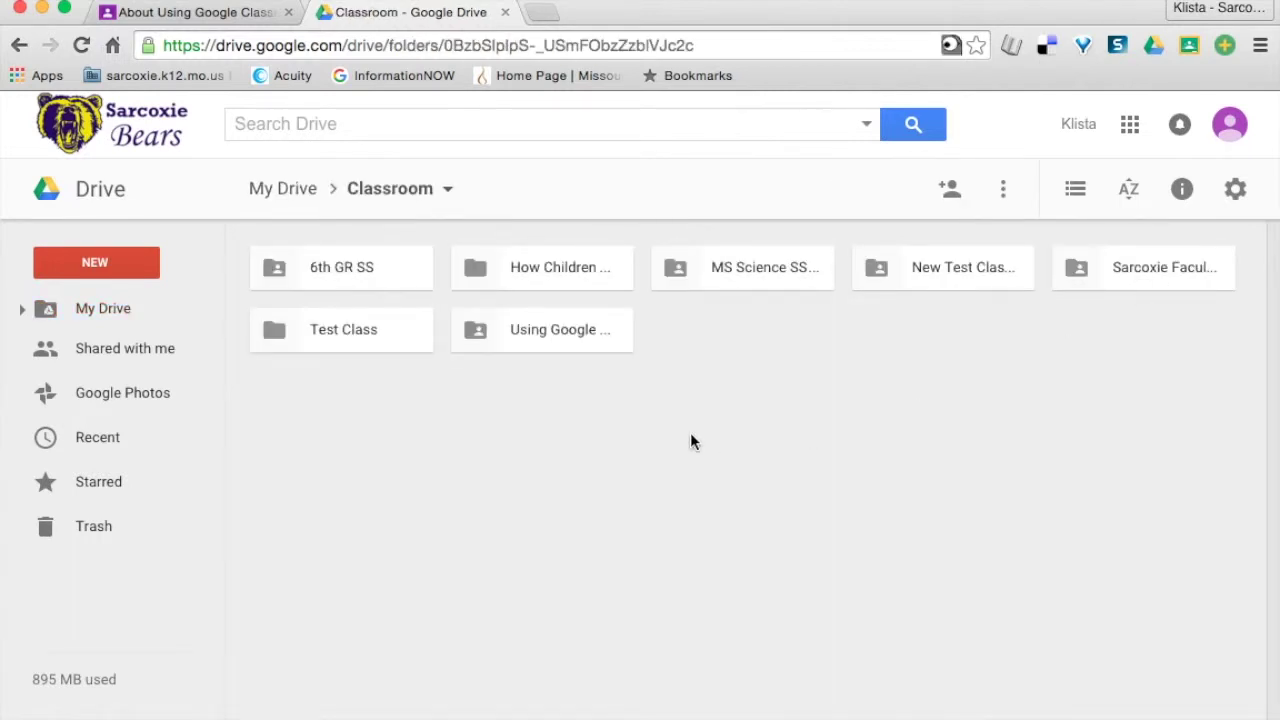
double_click(538, 334)
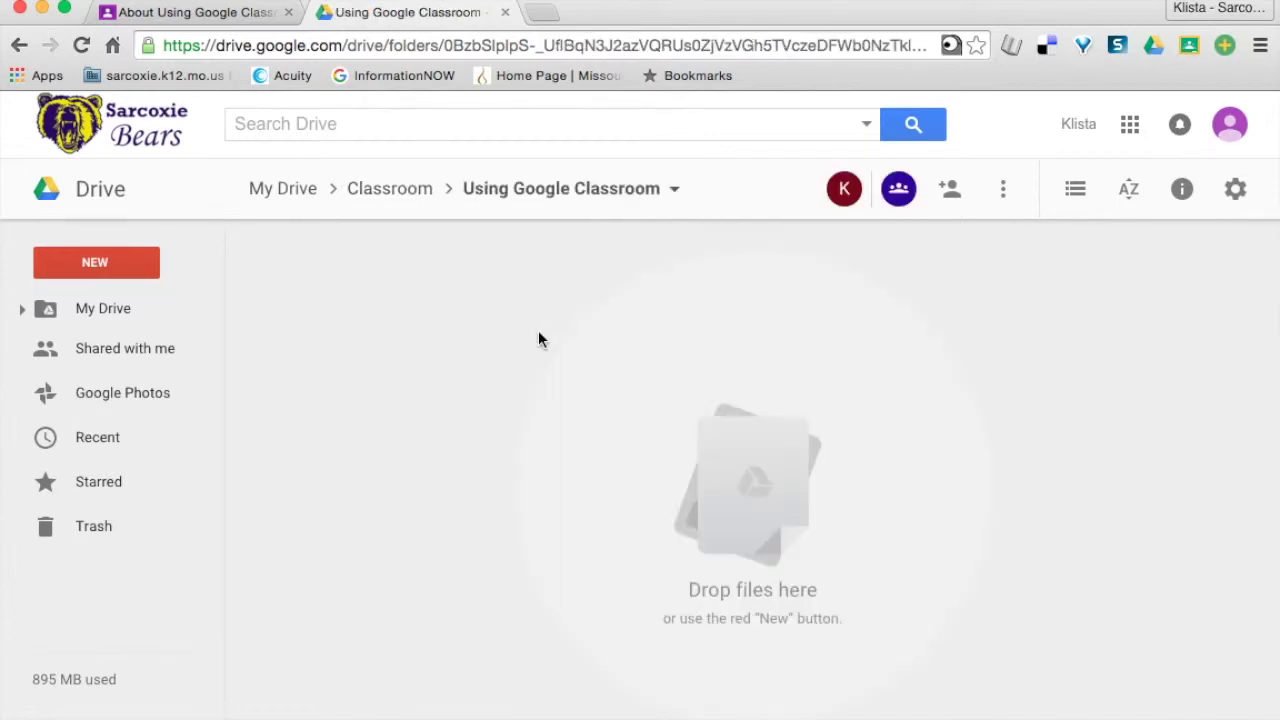
left_click(389, 196)
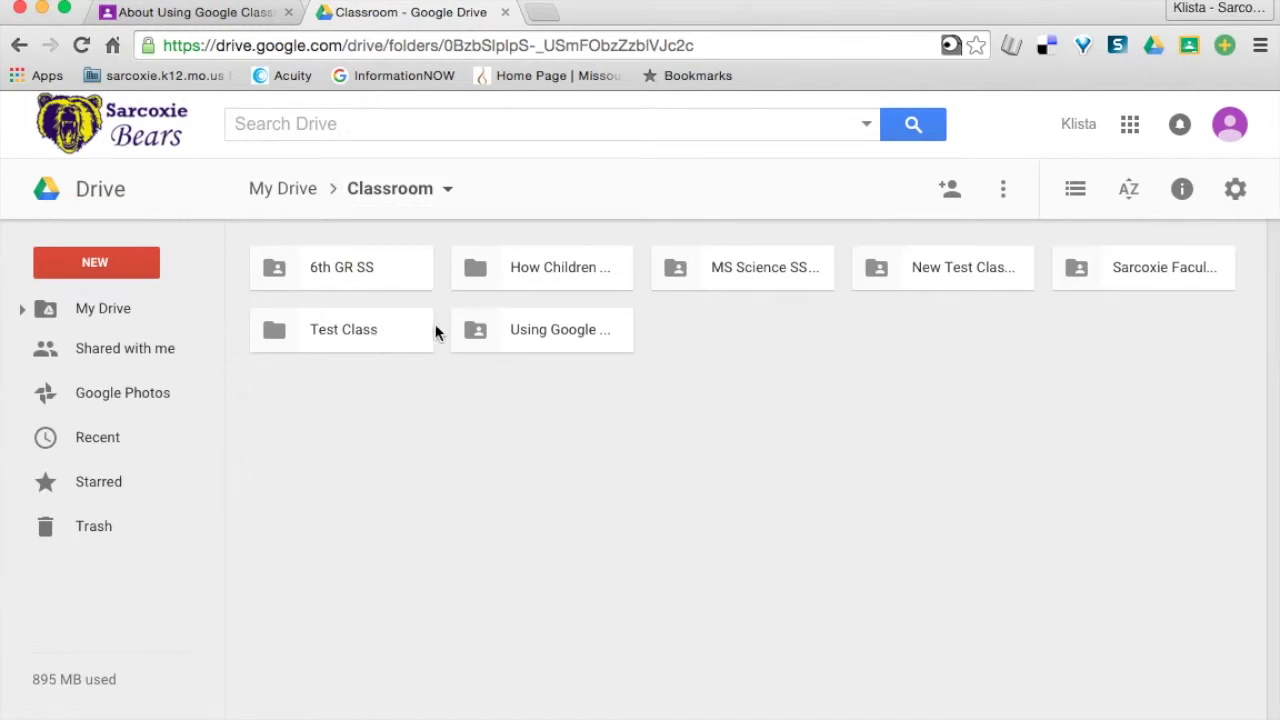
left_click(197, 18)
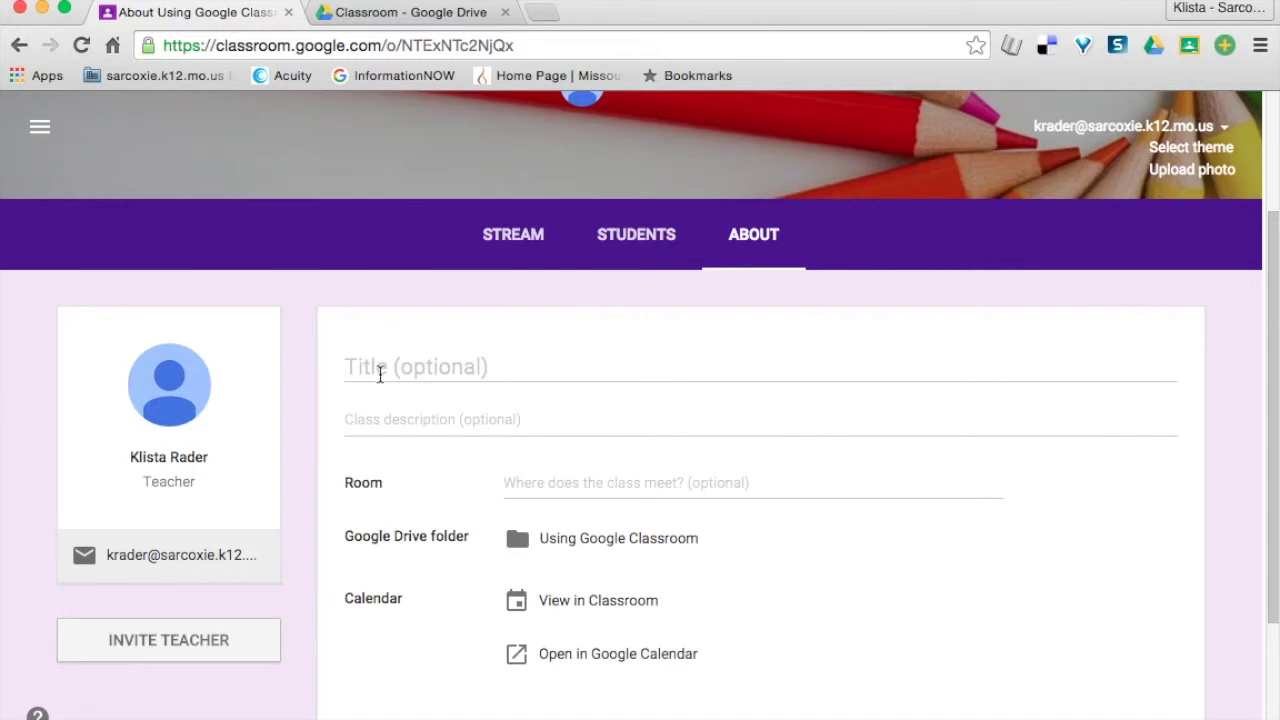
Enter 'Resources' as the About section title and save it
scroll(390, 557, "down", 3)
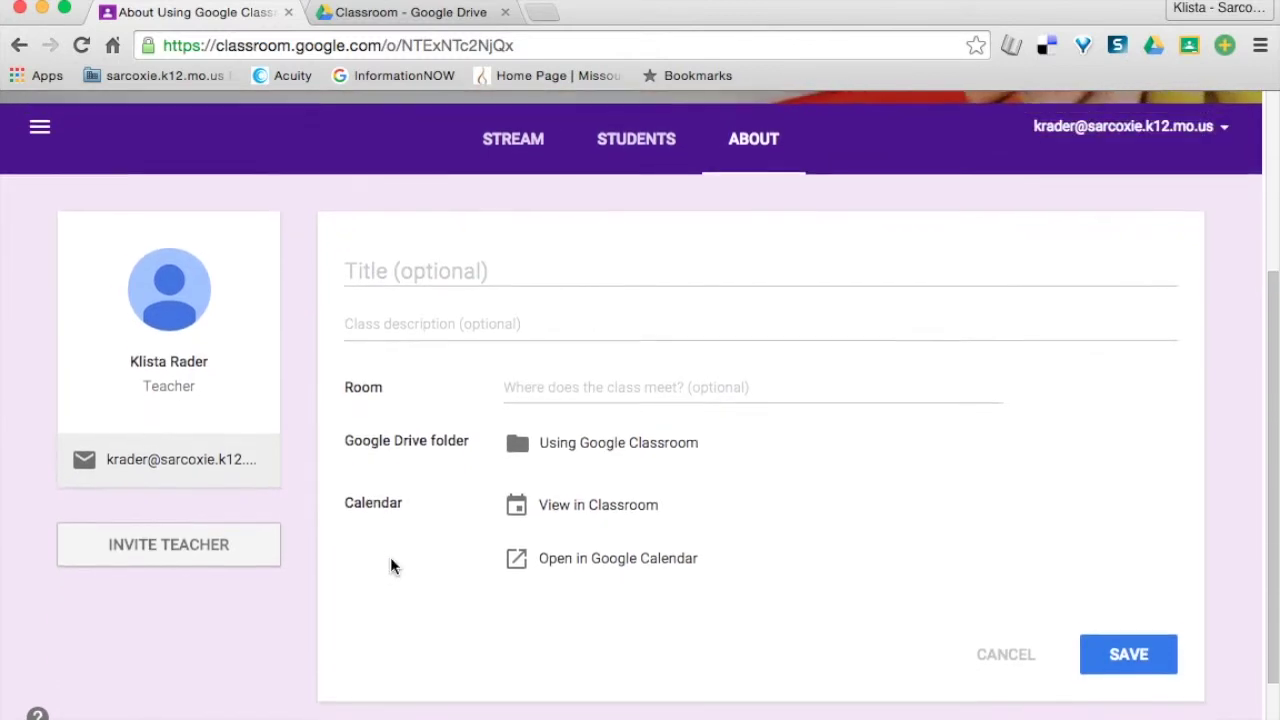
scroll(390, 565, "up", 3)
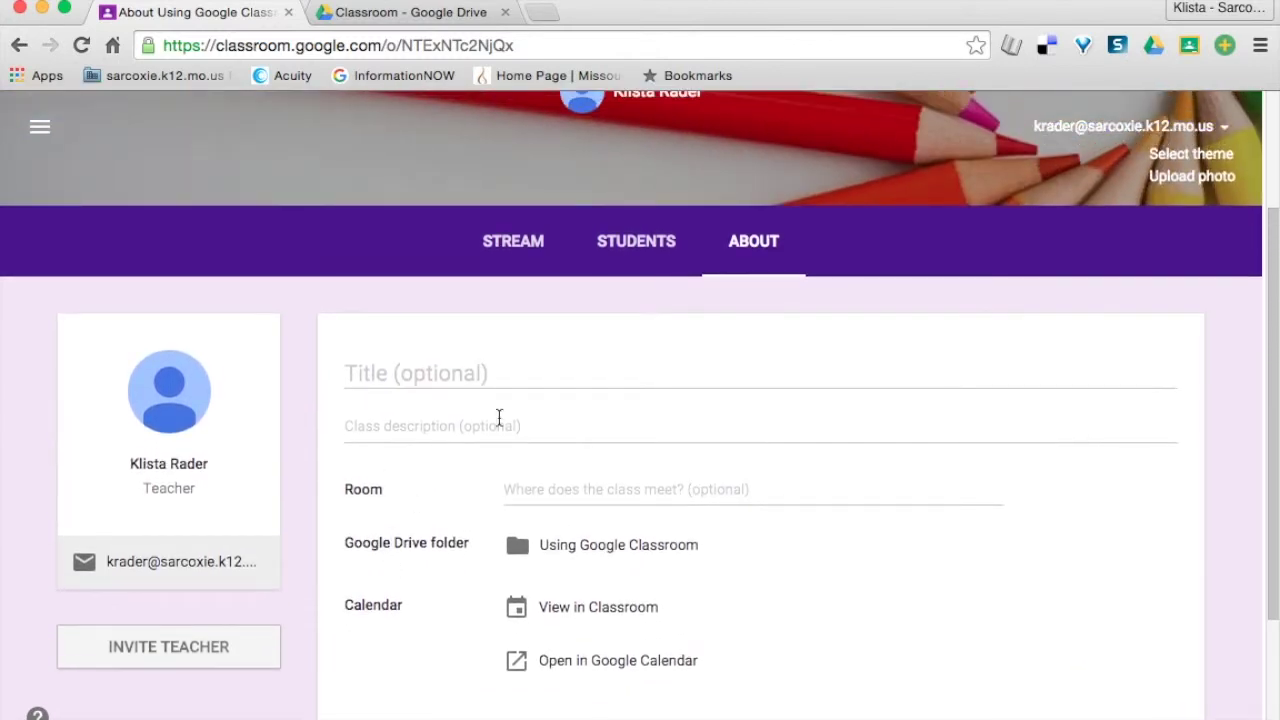
left_click(374, 376)
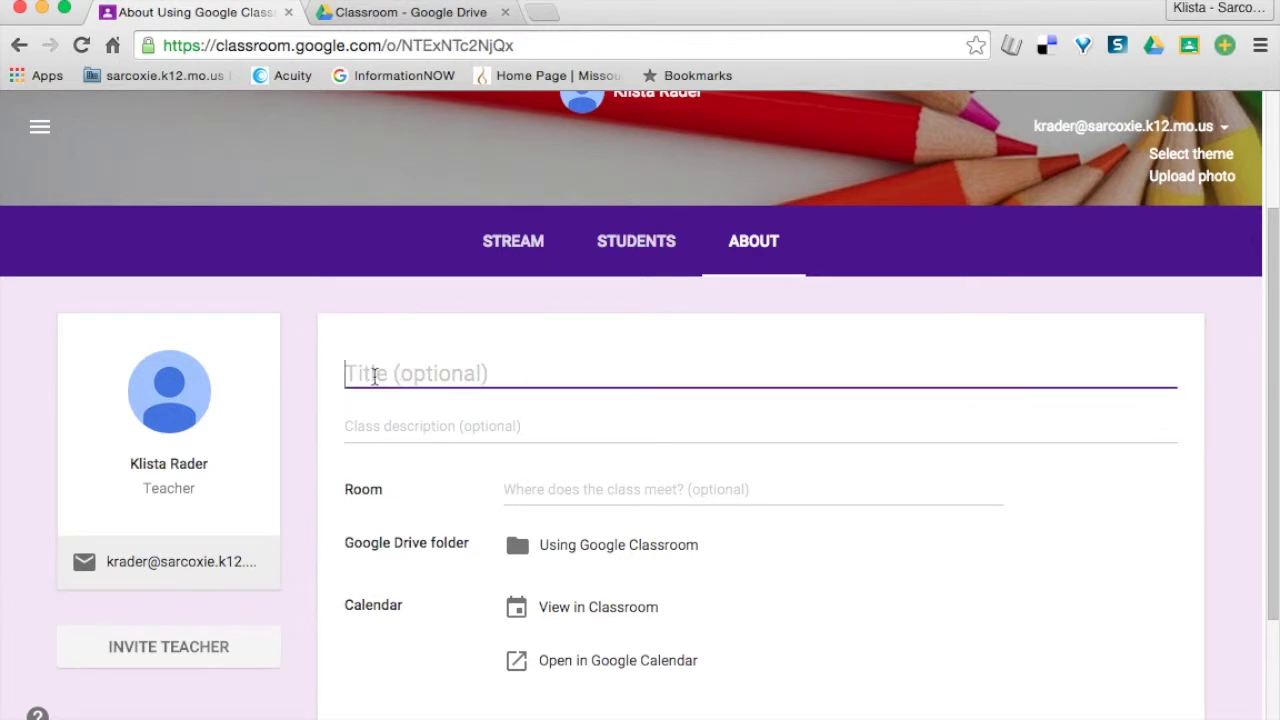
type("Resources")
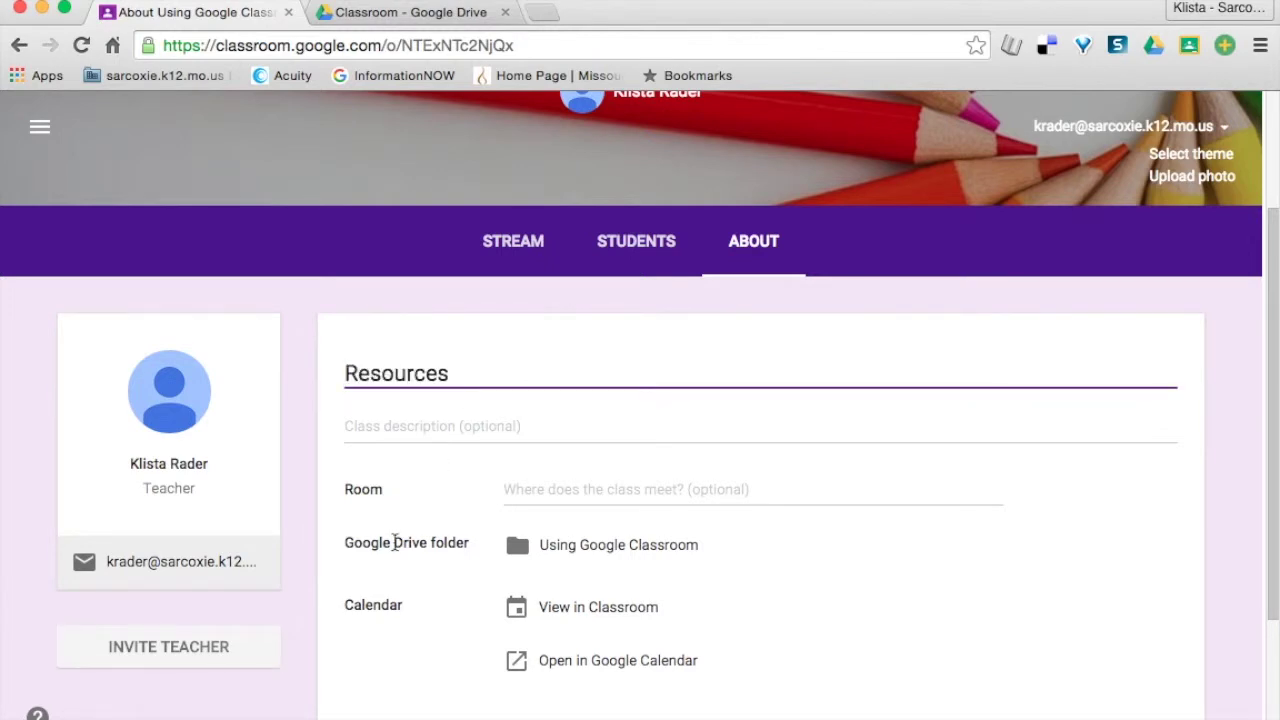
scroll(394, 540, "down", 3)
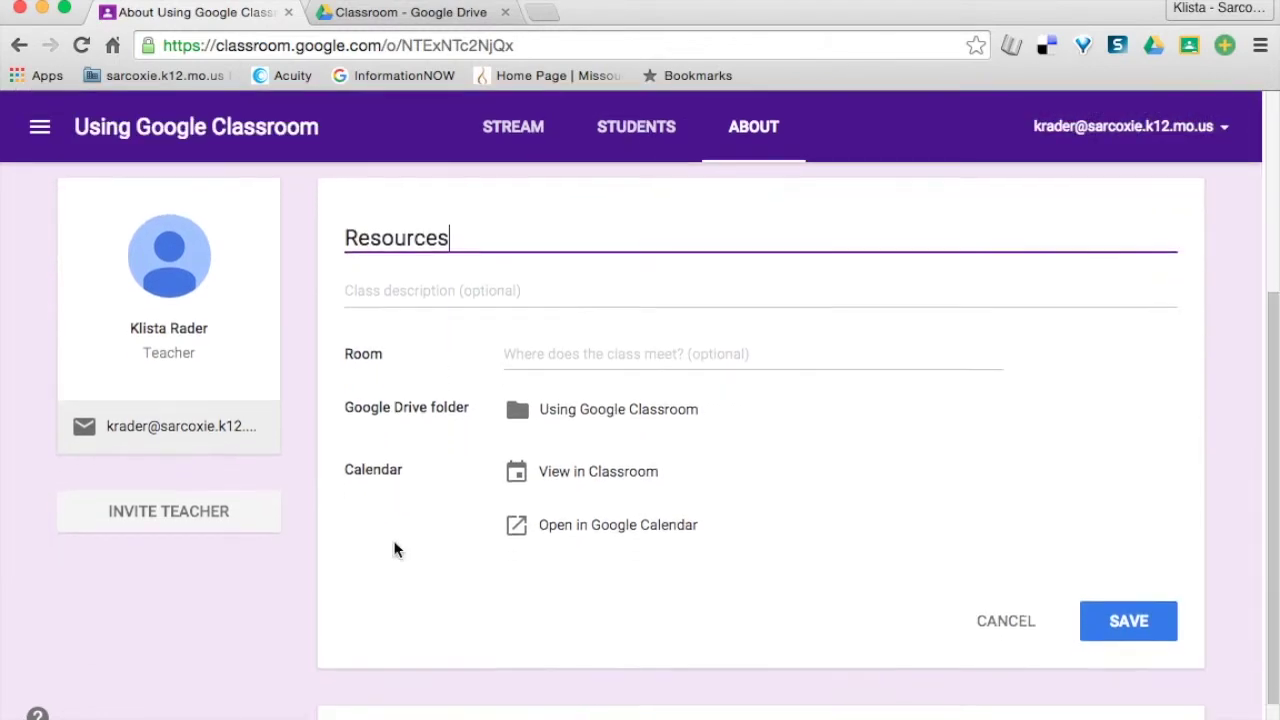
left_click(1105, 615)
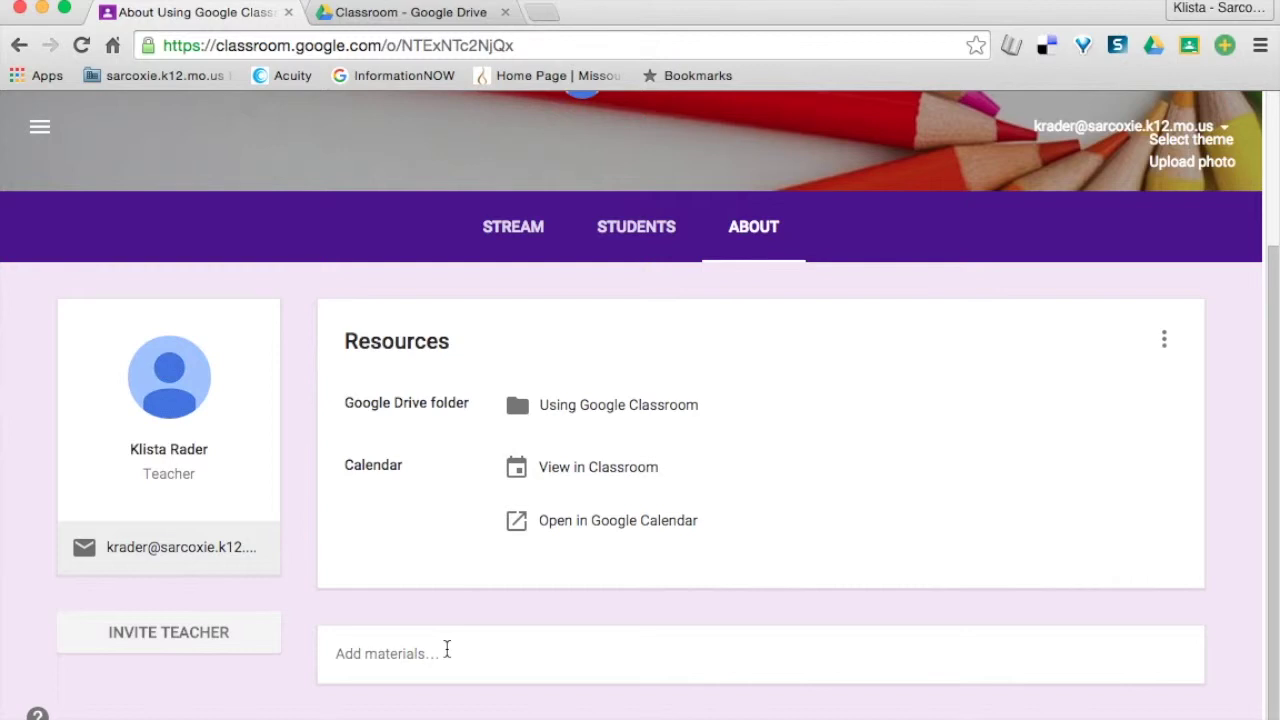
Start a new About material titled 'Links' with a web link attachment
left_click(419, 659)
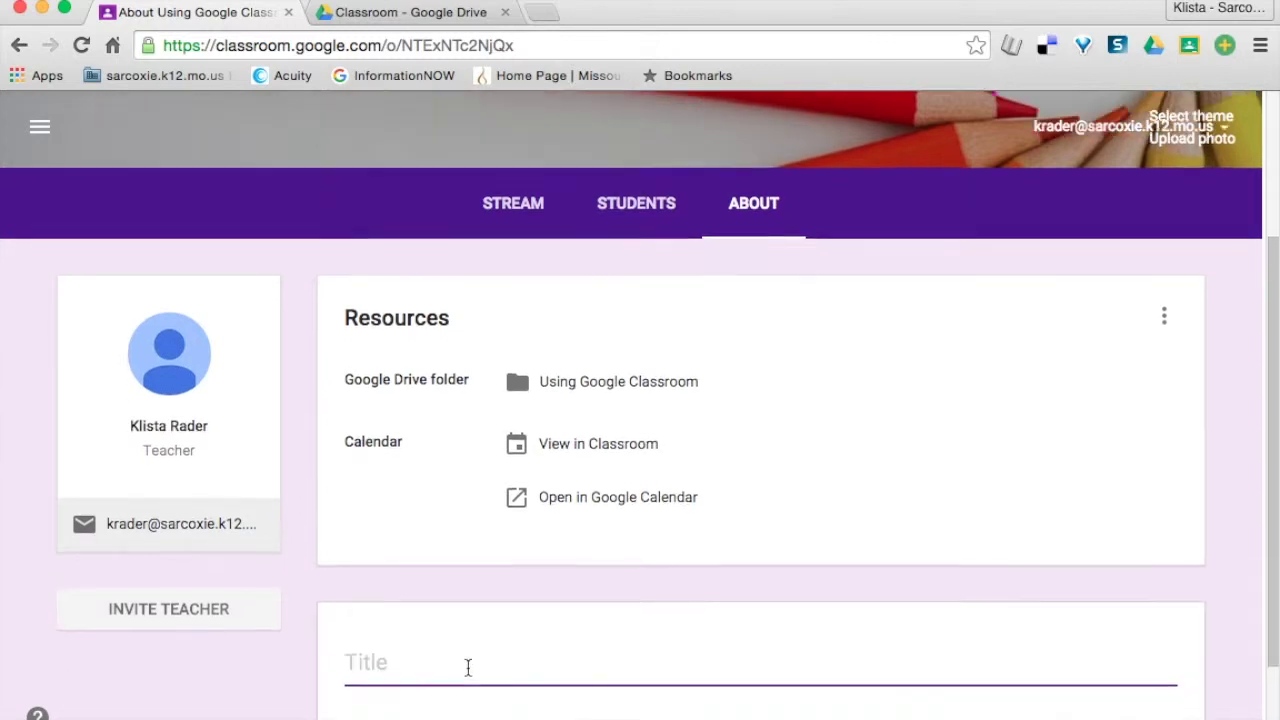
type("L")
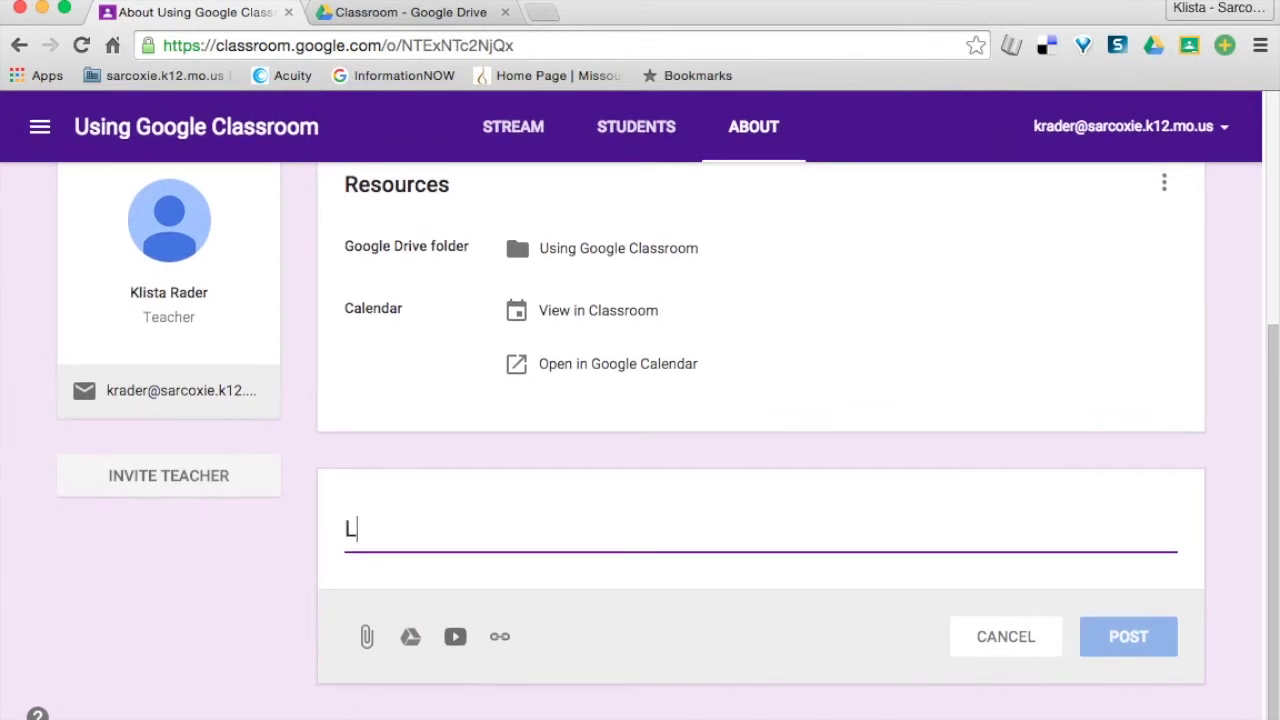
type("inks")
left_click(500, 637)
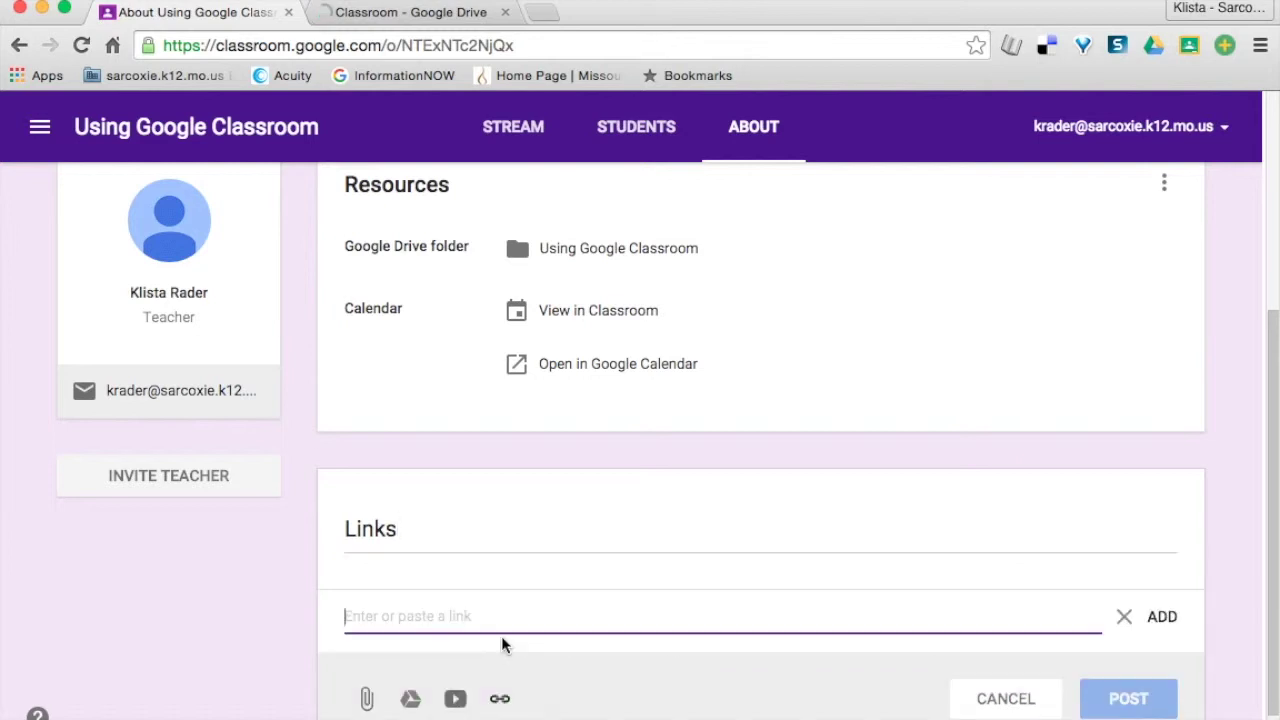
left_click(545, 14)
type("kahoot.it/#/")
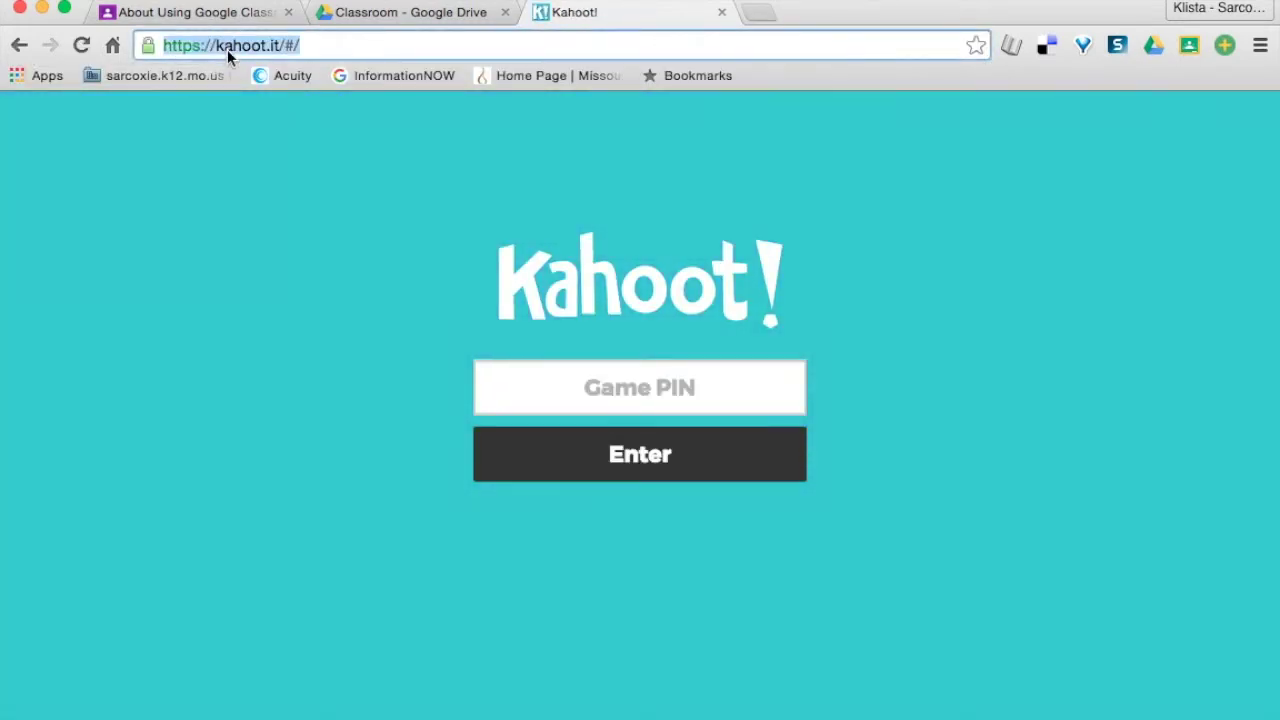
key("super+w")
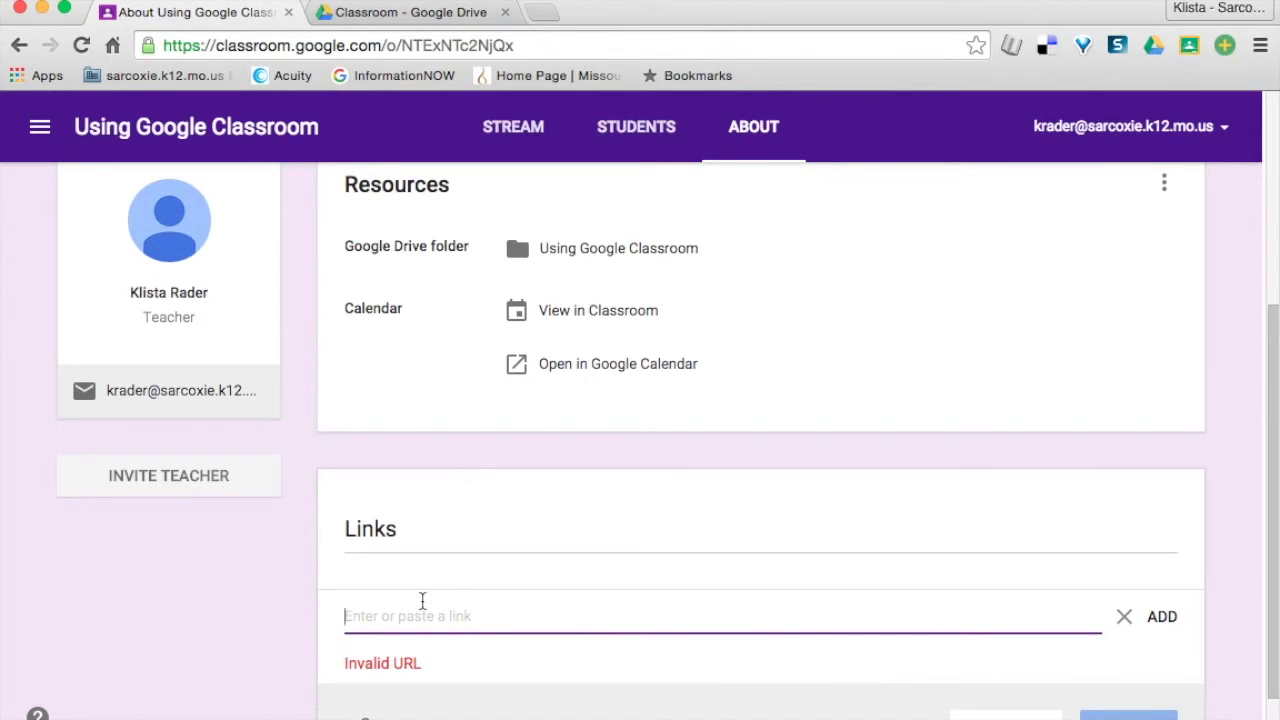
type("https://kahoot.it/#/")
left_click(1175, 621)
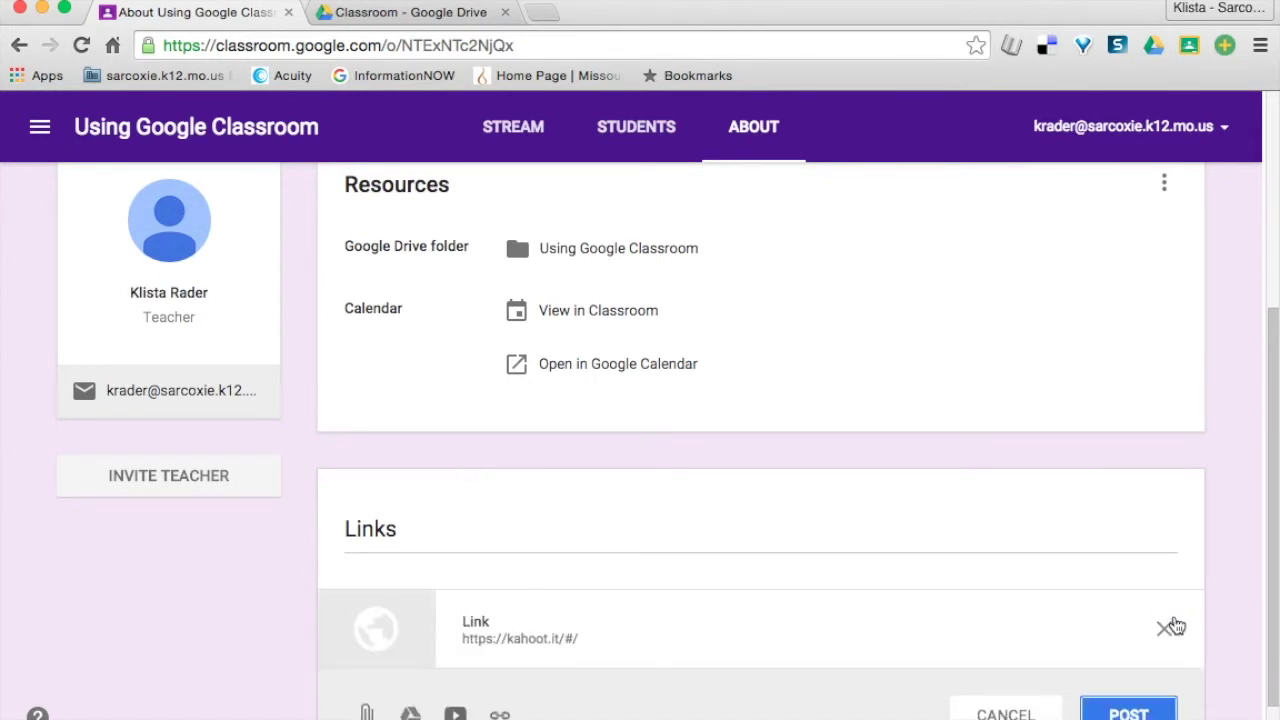
scroll(650, 684, "down", 2)
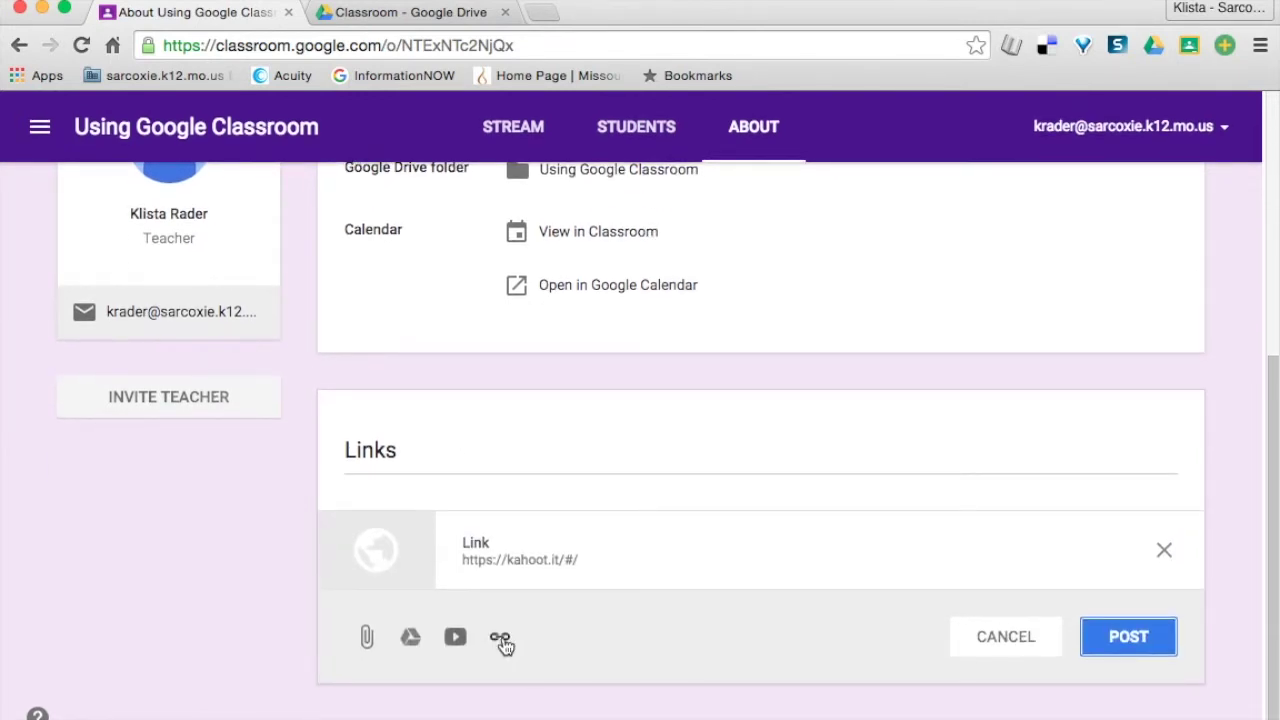
left_click(500, 636)
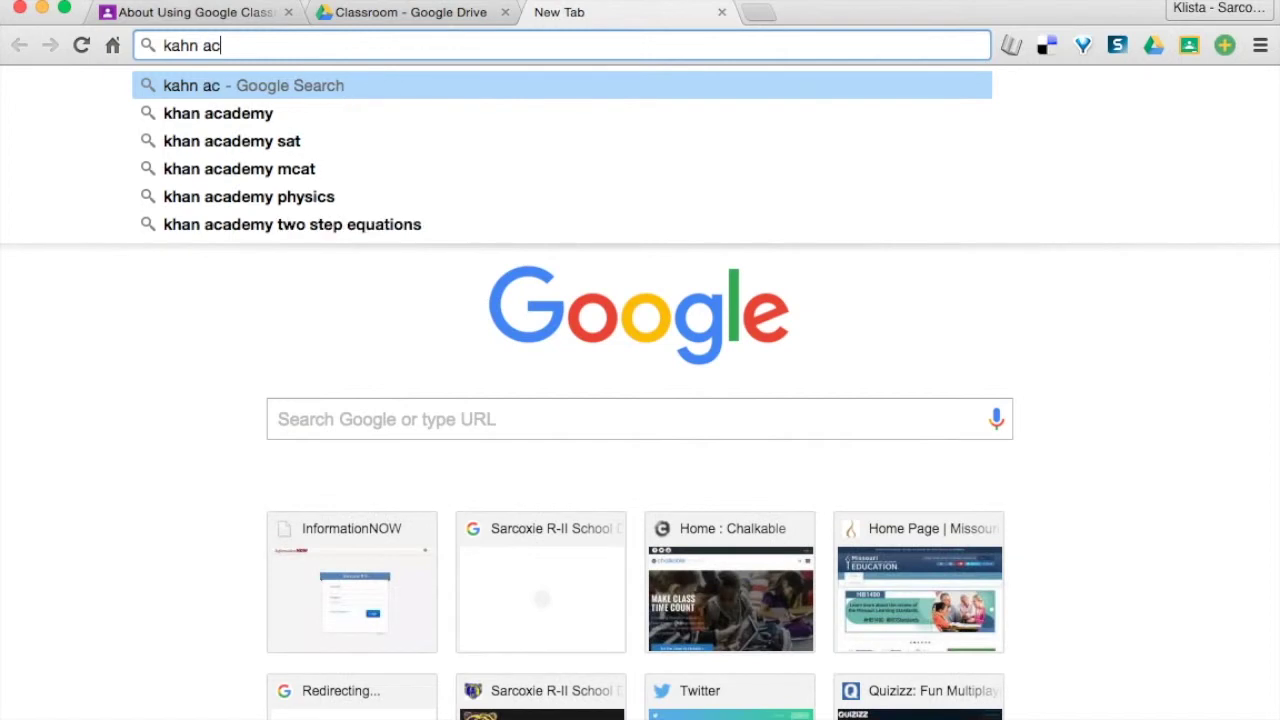
key("Return")
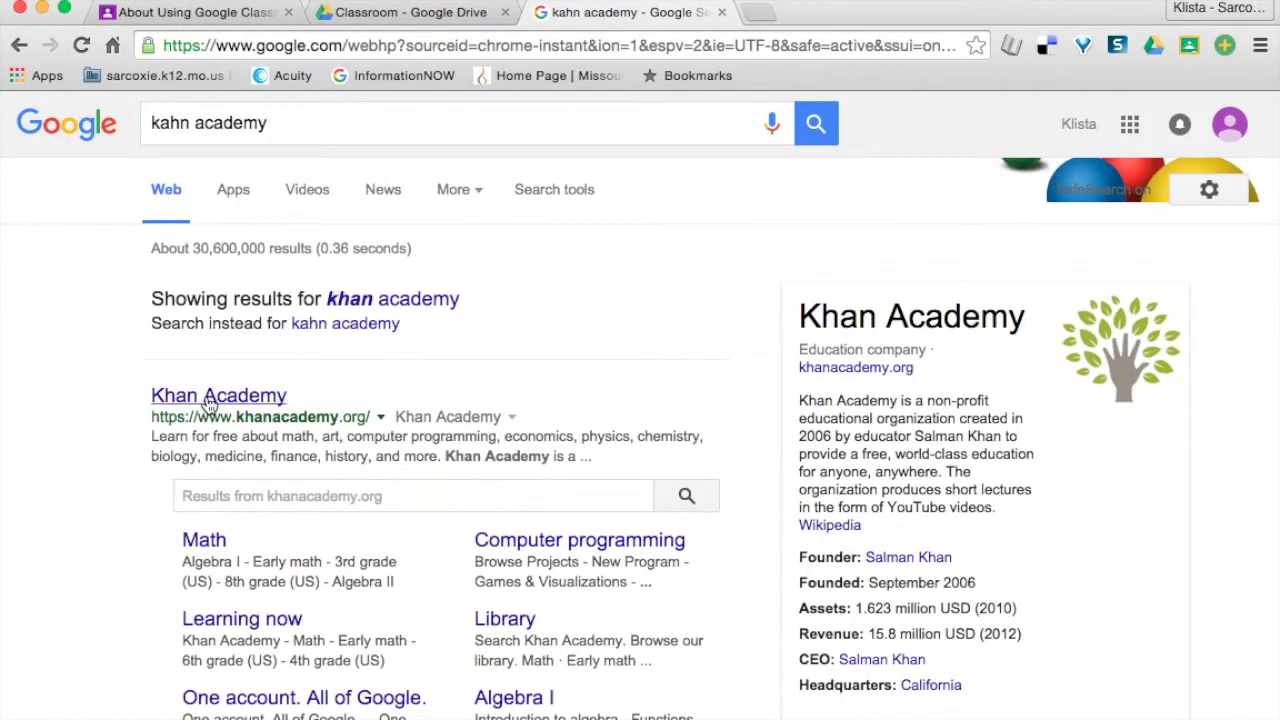
left_click(208, 400)
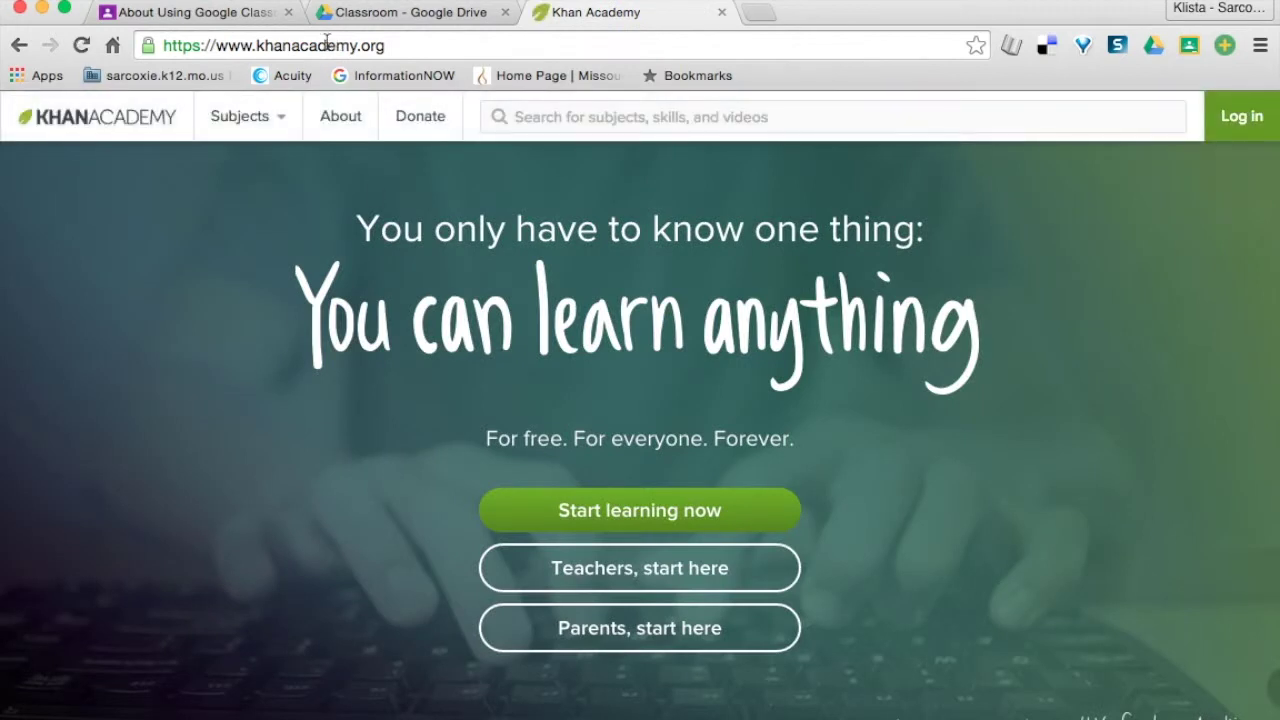
Add the Khan Academy URL to the Links material and post it
key("super+w")
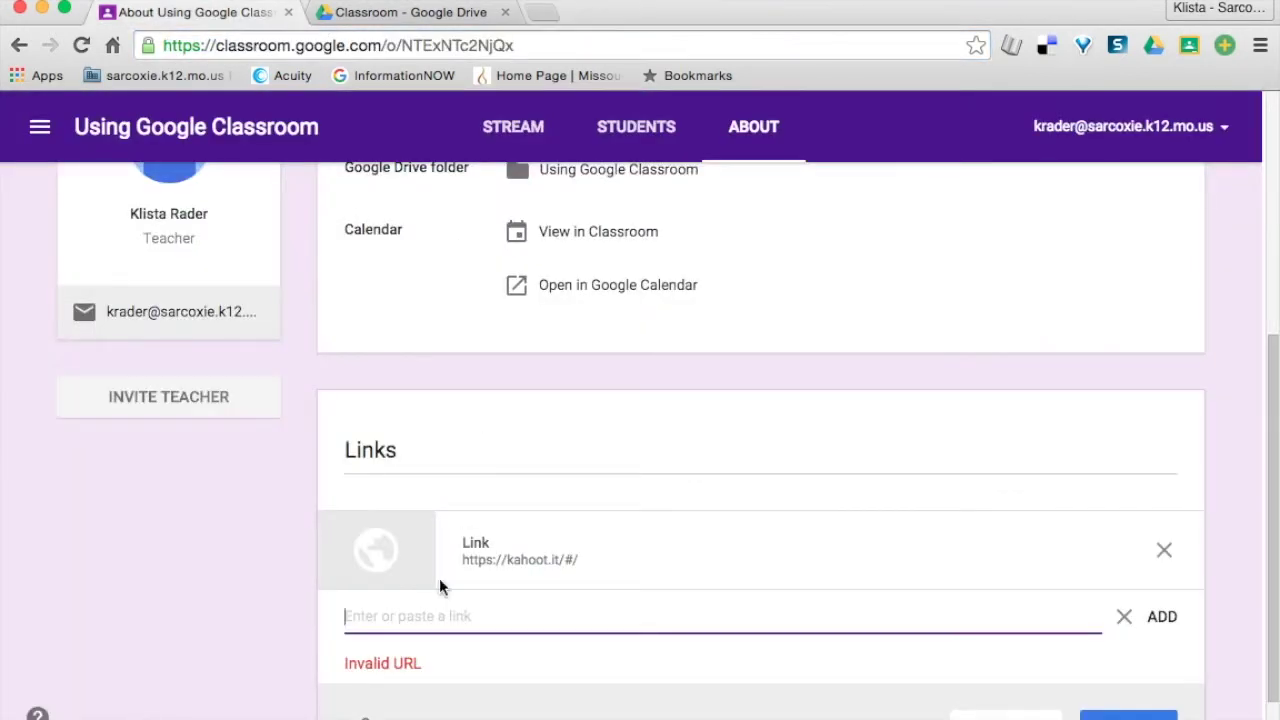
scroll(434, 584, "down", 1)
type("https://www.khanacademy.org/")
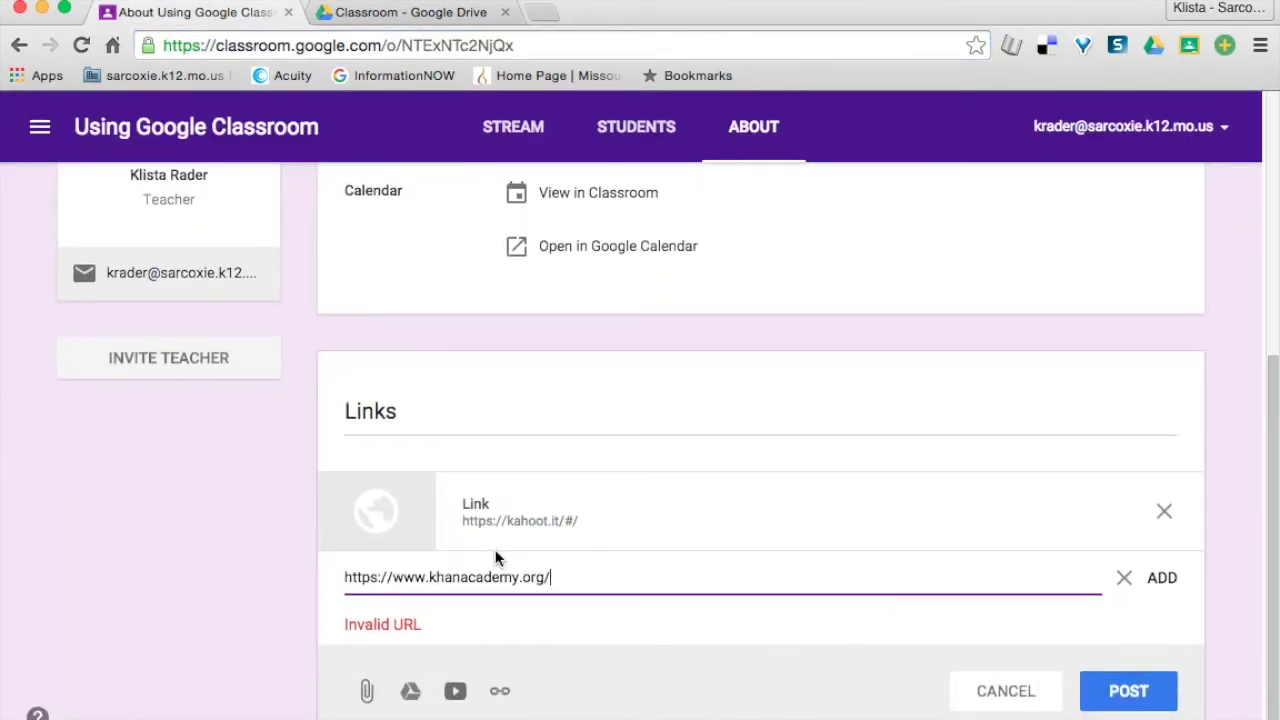
left_click(1163, 577)
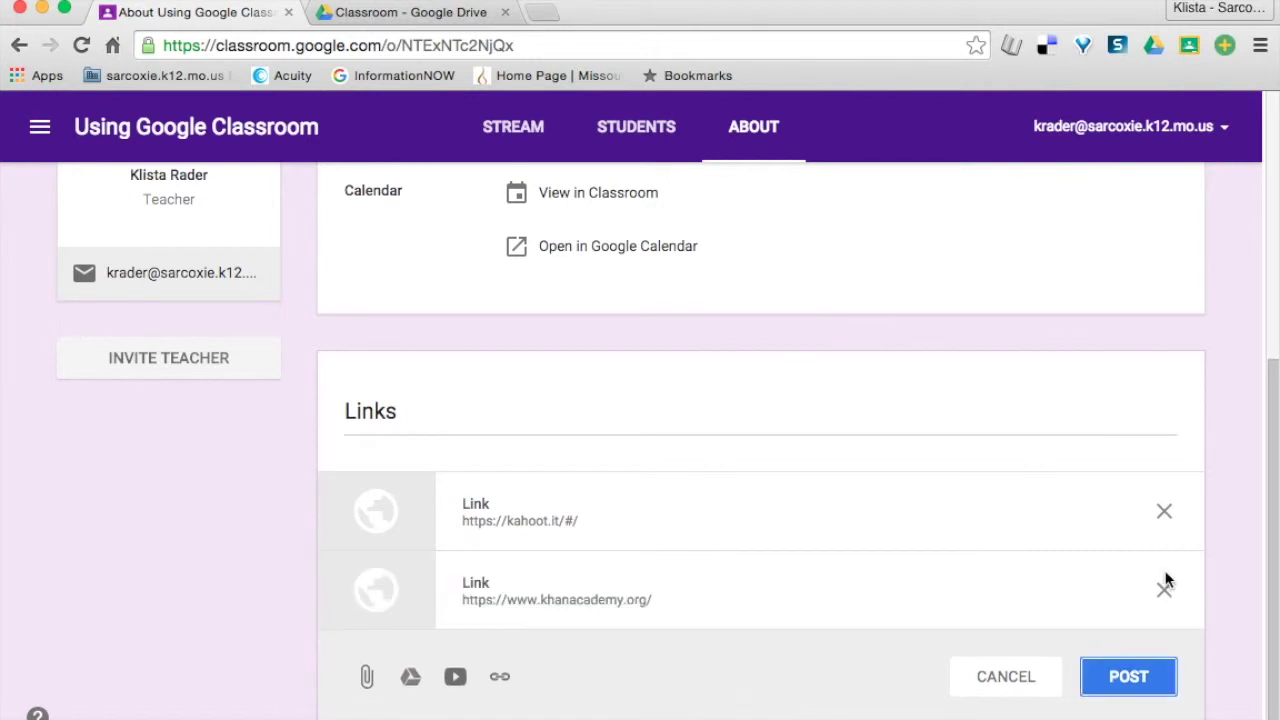
left_click(1132, 682)
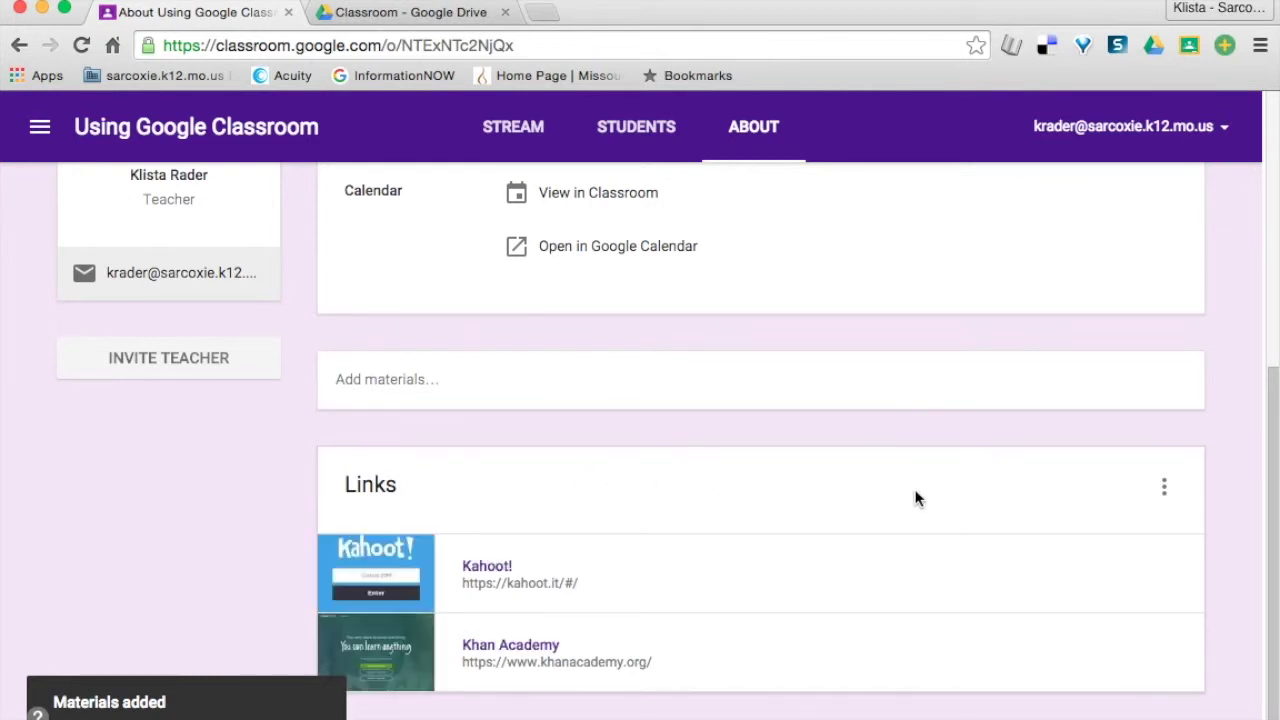
Reopen the Links material for editing, after one cancelled try, and add an empty link field
scroll(916, 498, "down", 1)
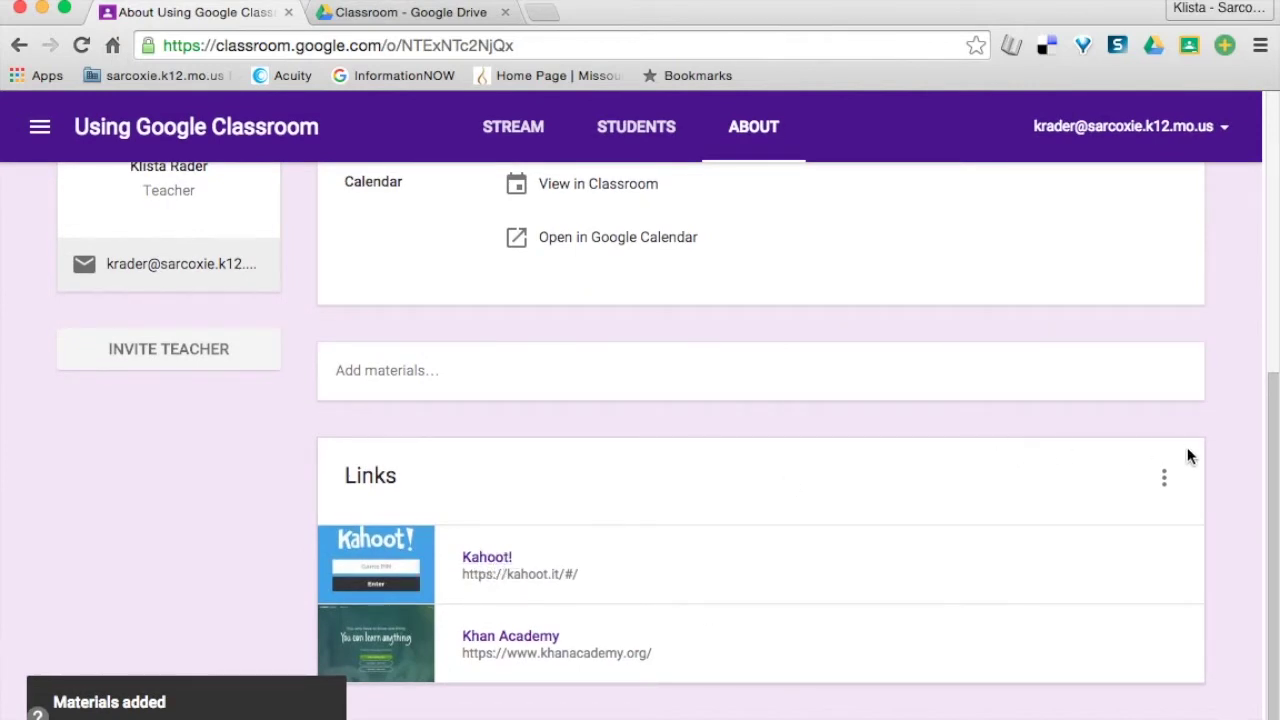
left_click(1165, 484)
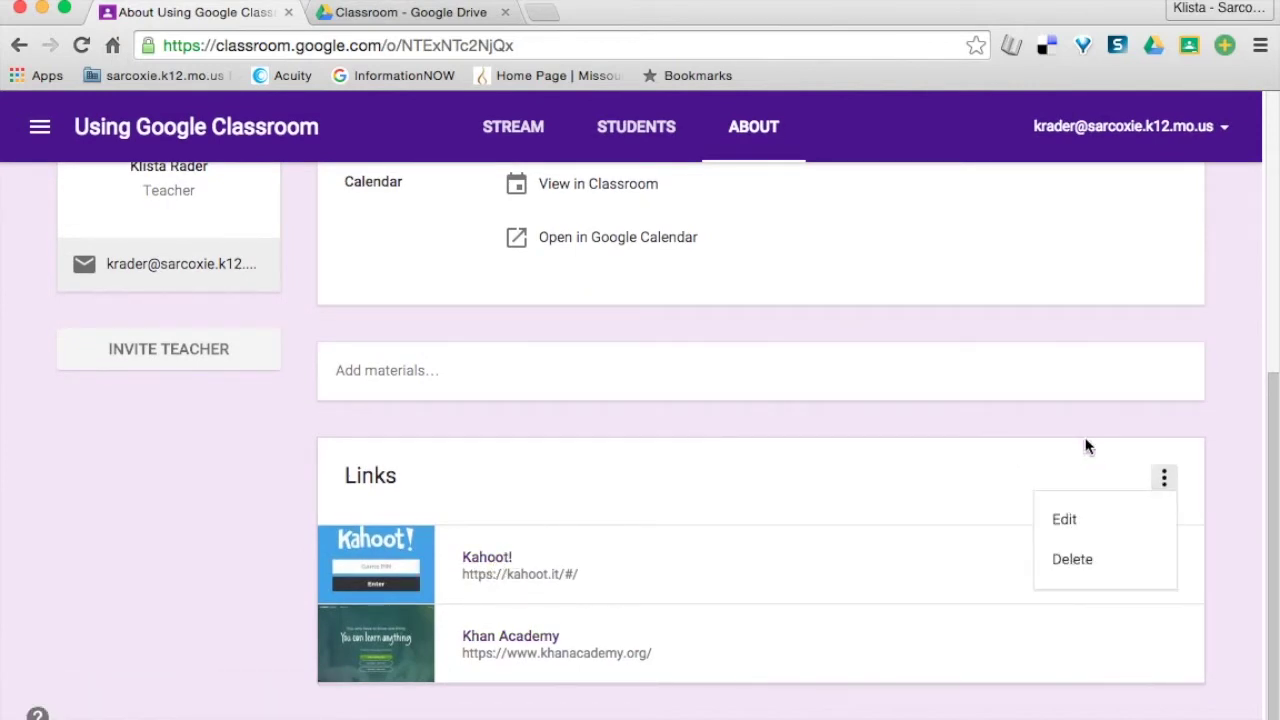
left_click(1064, 521)
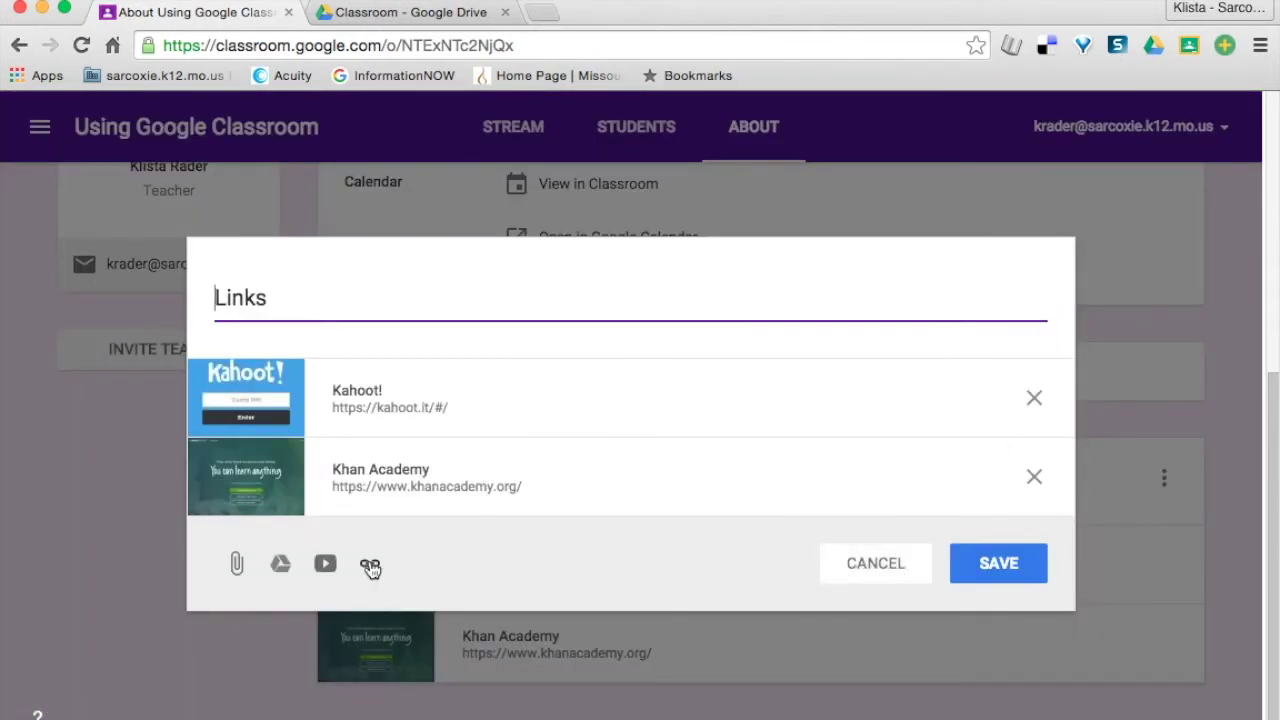
left_click(891, 564)
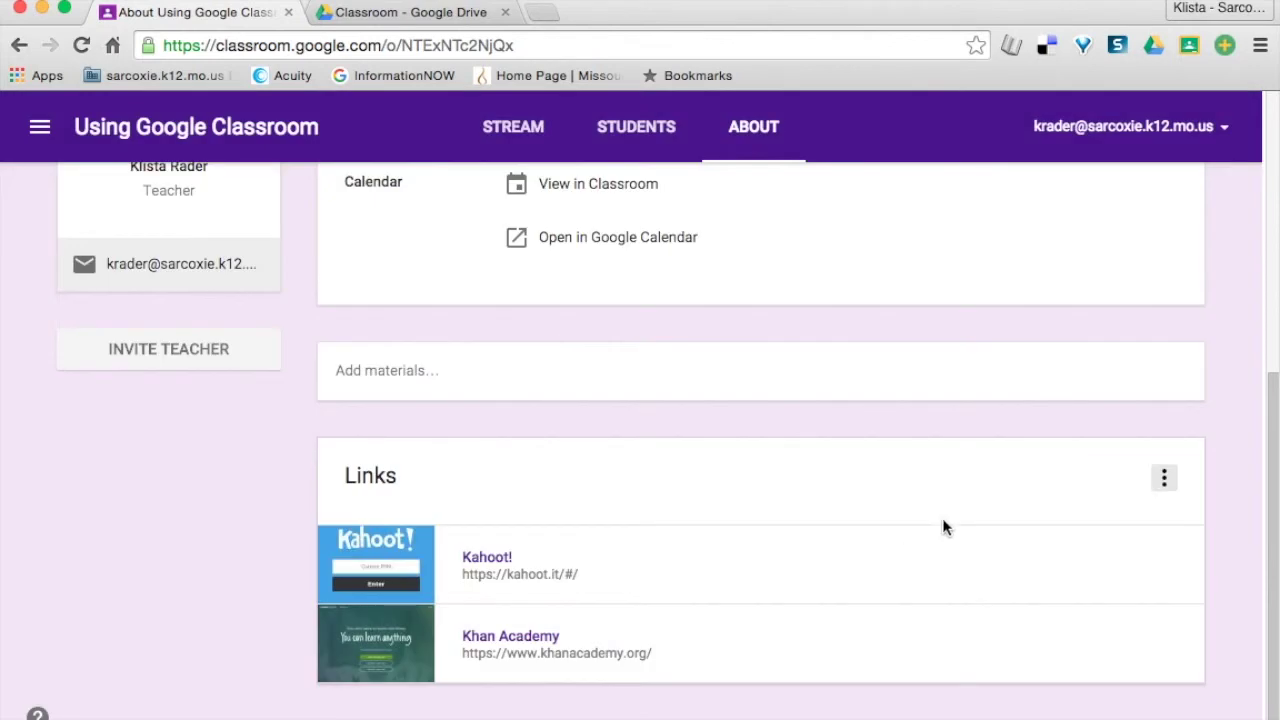
left_click(1165, 480)
left_click(1100, 518)
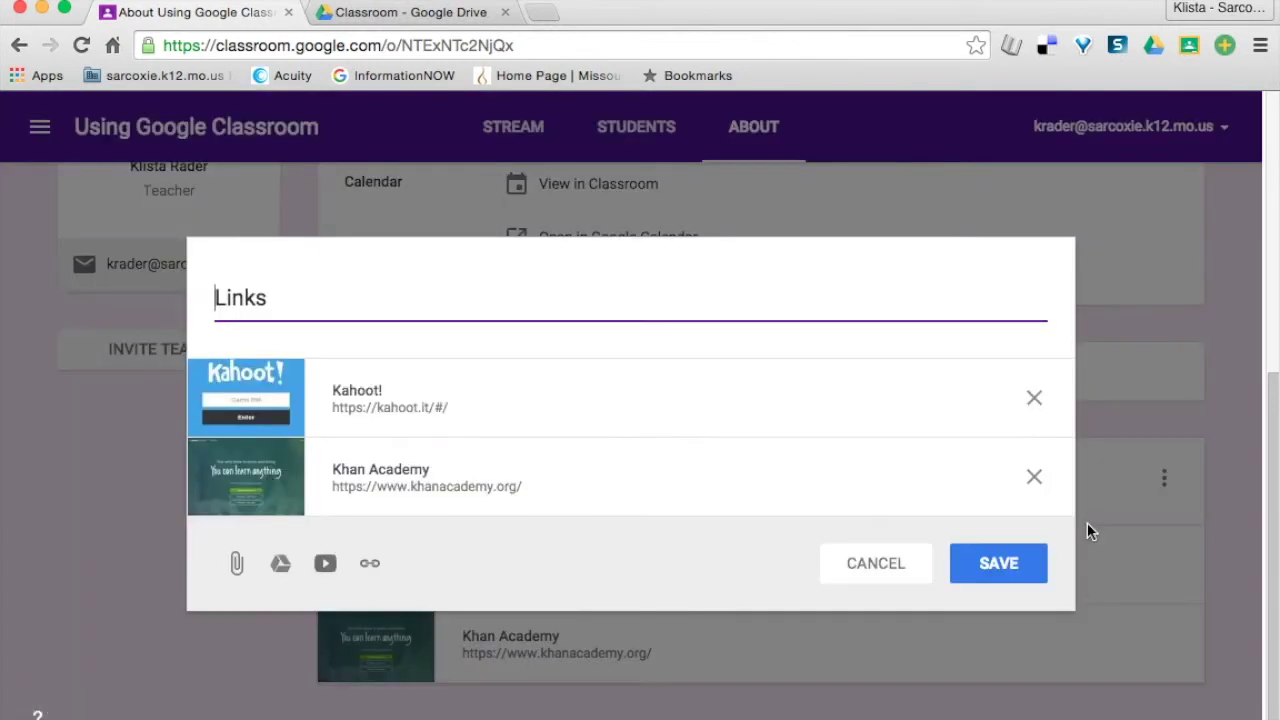
left_click(372, 564)
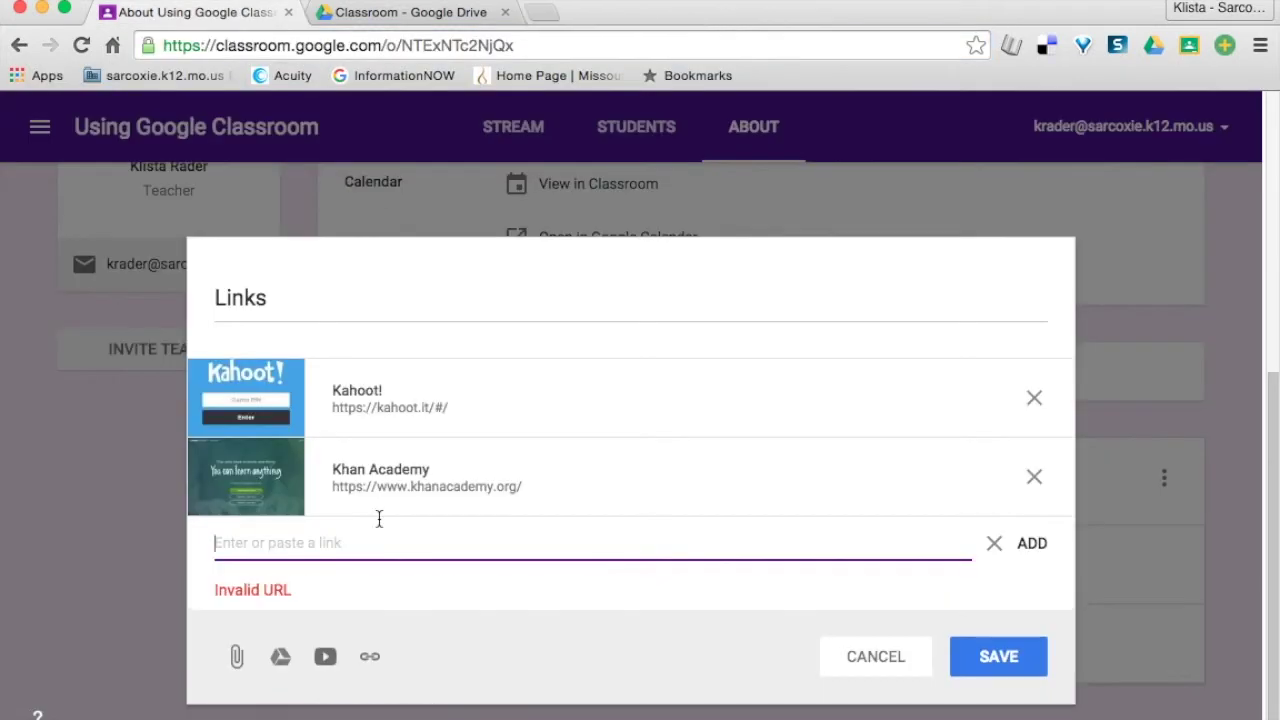
type("http://quizizz.com/join/")
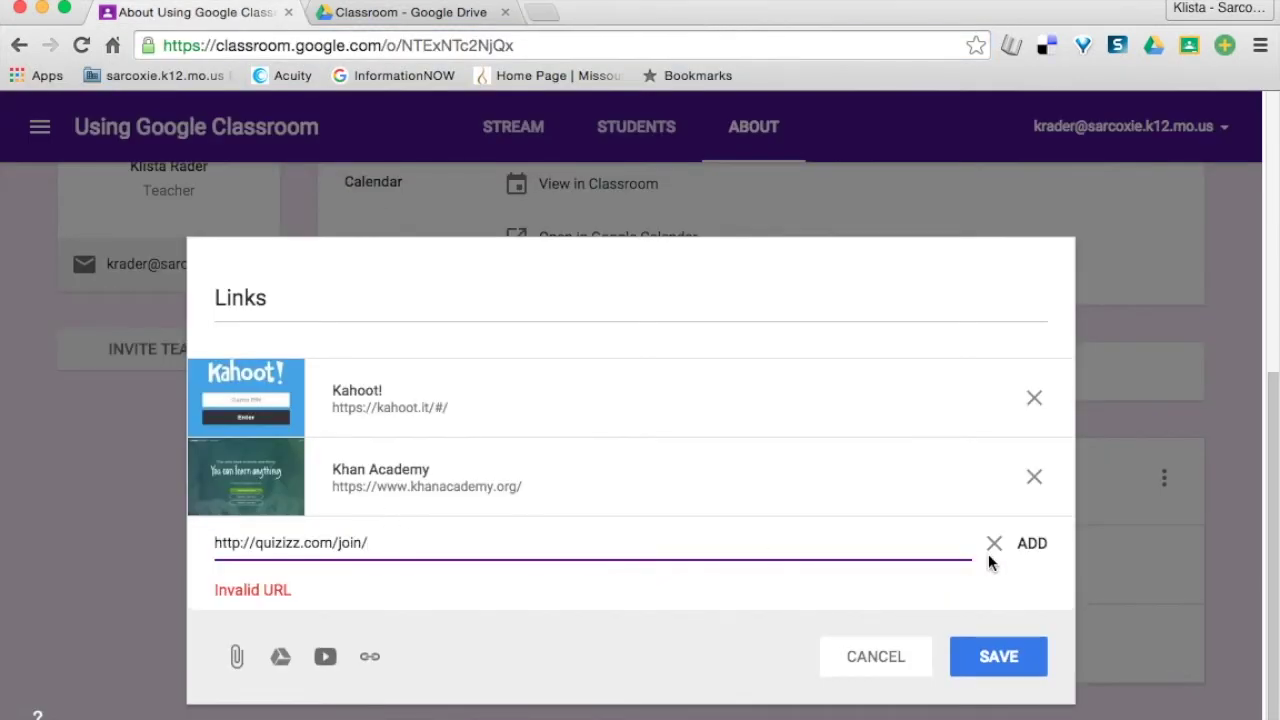
left_click(1030, 550)
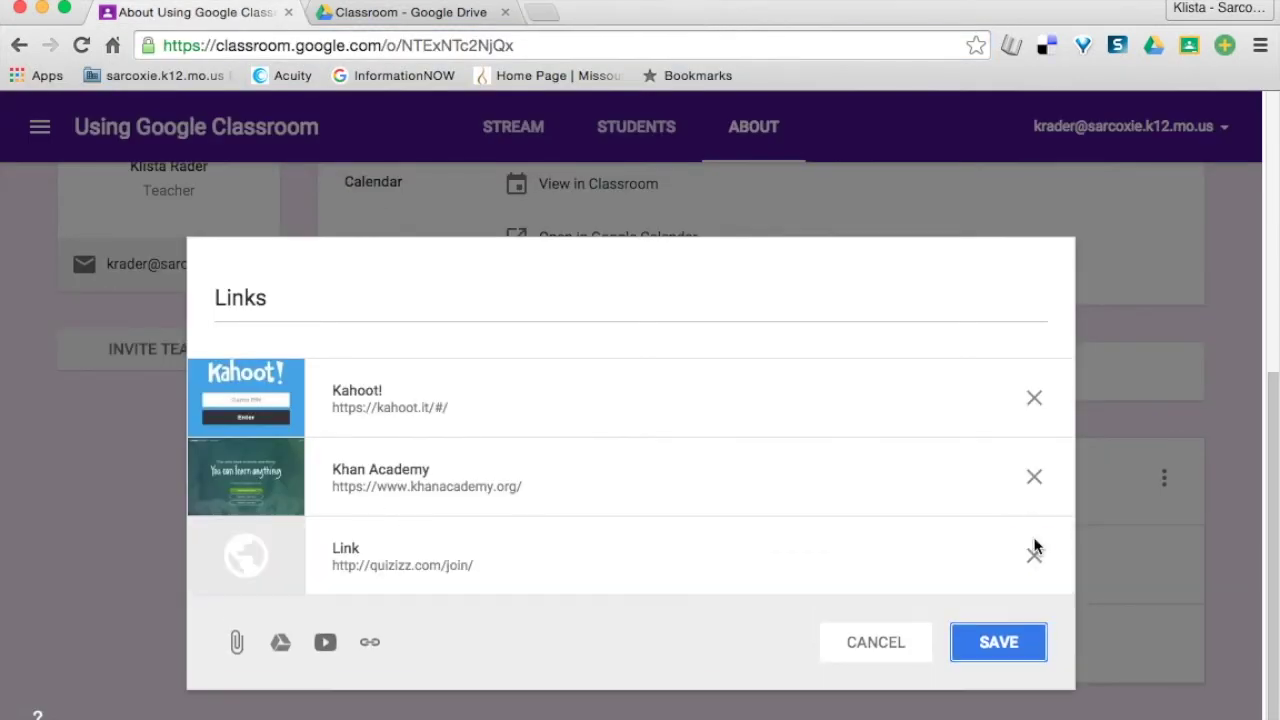
left_click(983, 644)
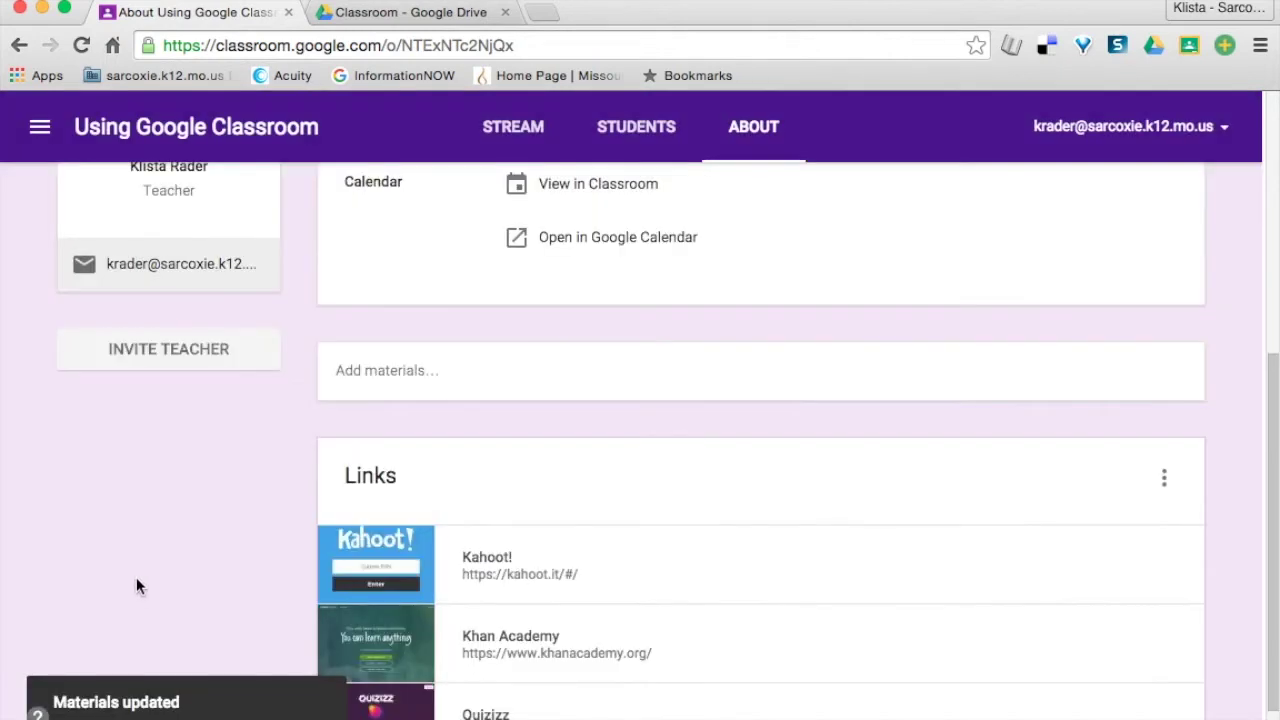
scroll(136, 577, "down", 2)
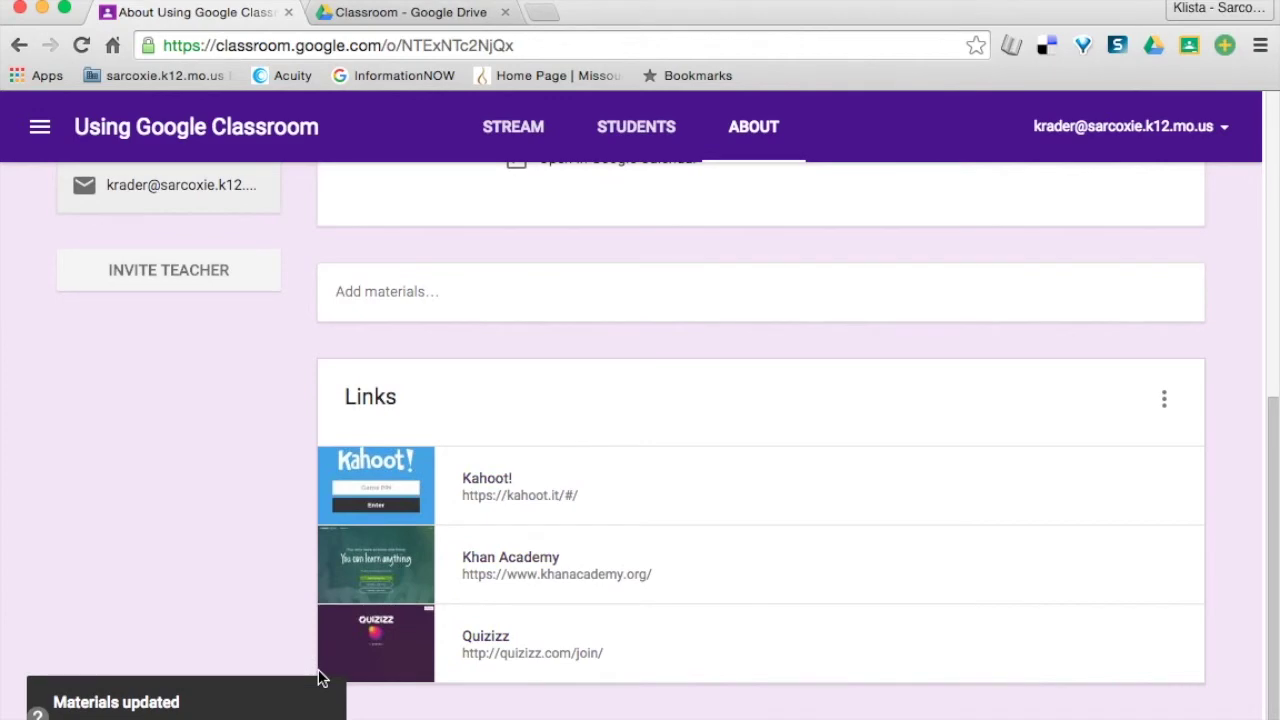
Switch to the Using Google Classroom Stream and scroll through its welcome card
scroll(323, 516, "up", 5)
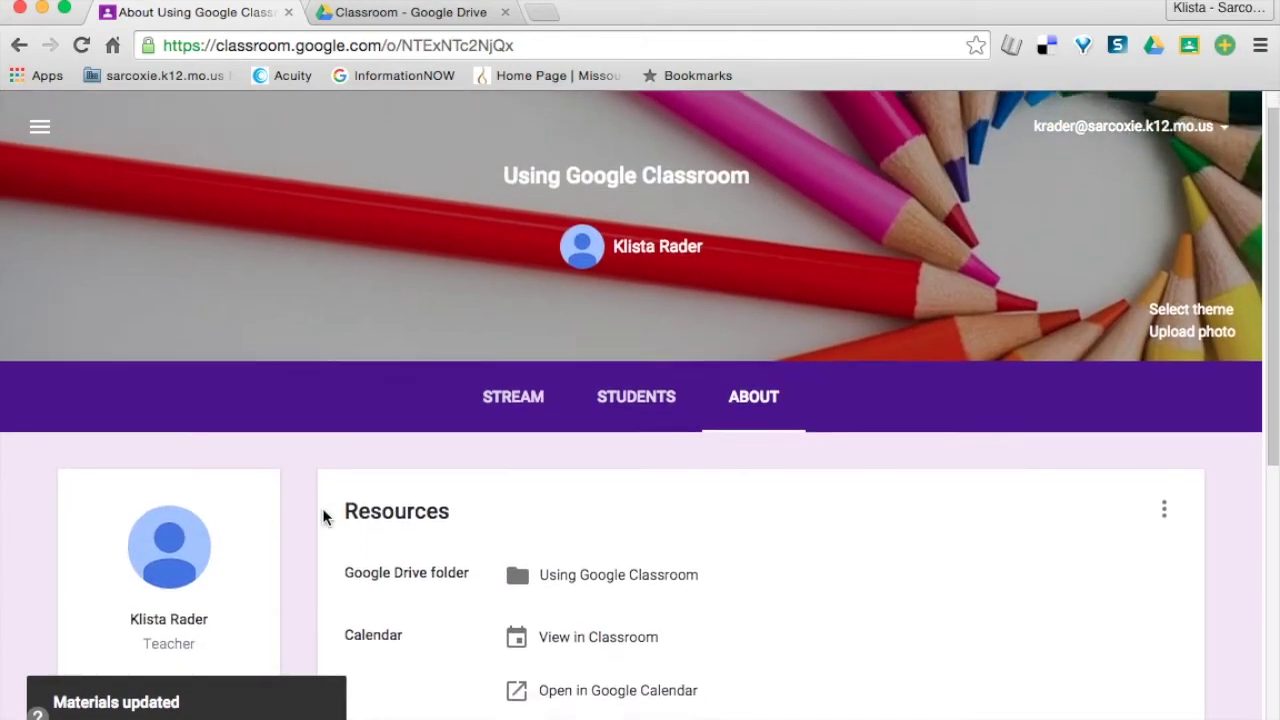
scroll(322, 516, "down", 3)
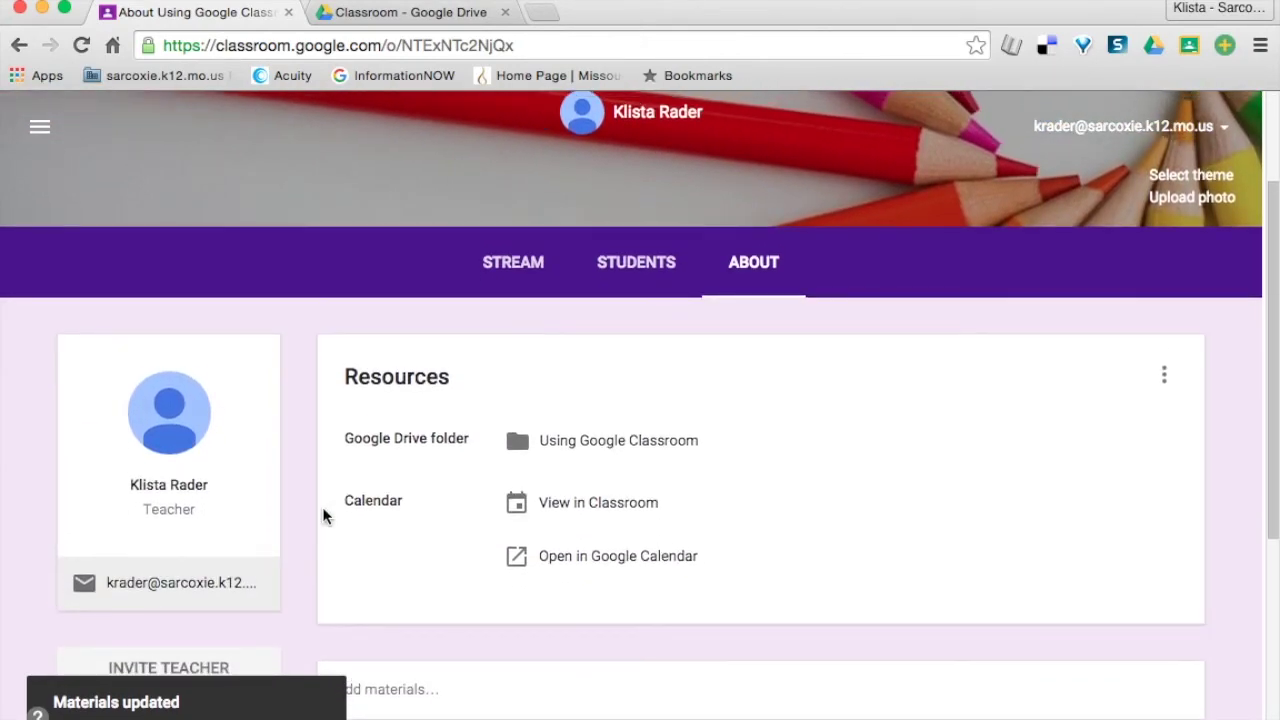
left_click(512, 264)
scroll(465, 360, "up", 3)
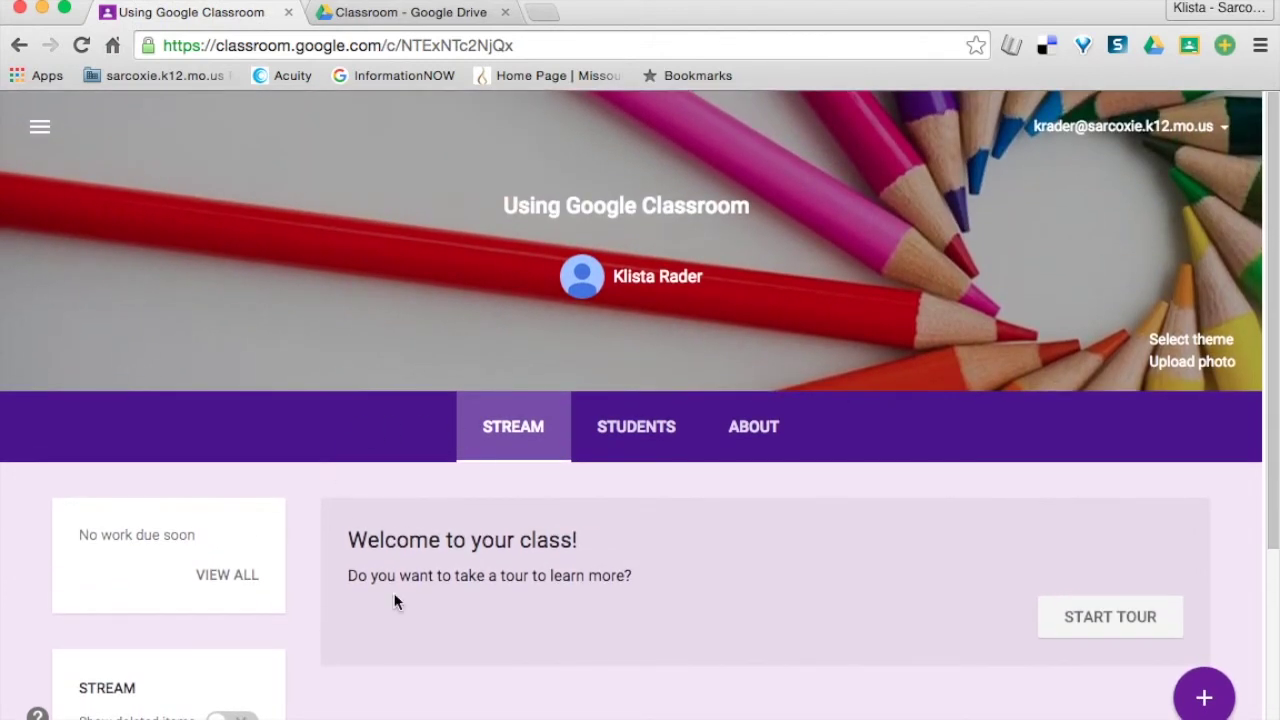
scroll(393, 592, "down", 3)
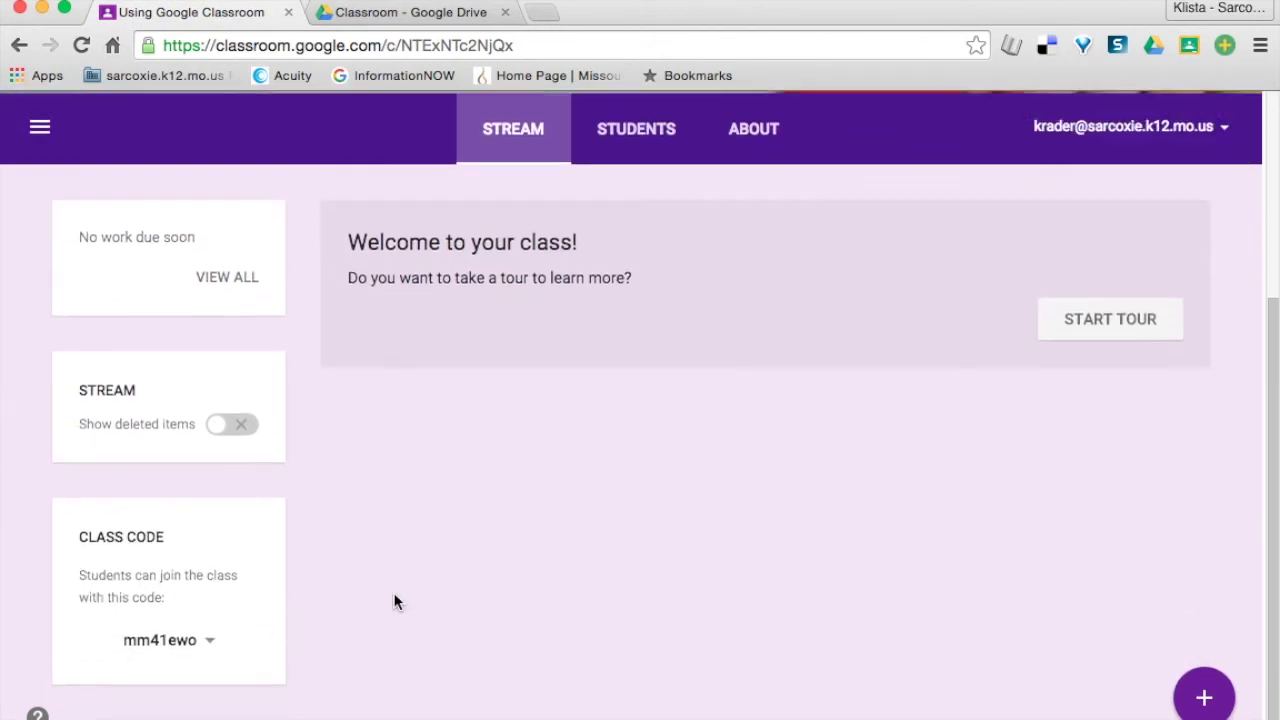
scroll(393, 592, "up", 2)
scroll(393, 592, "up", 2)
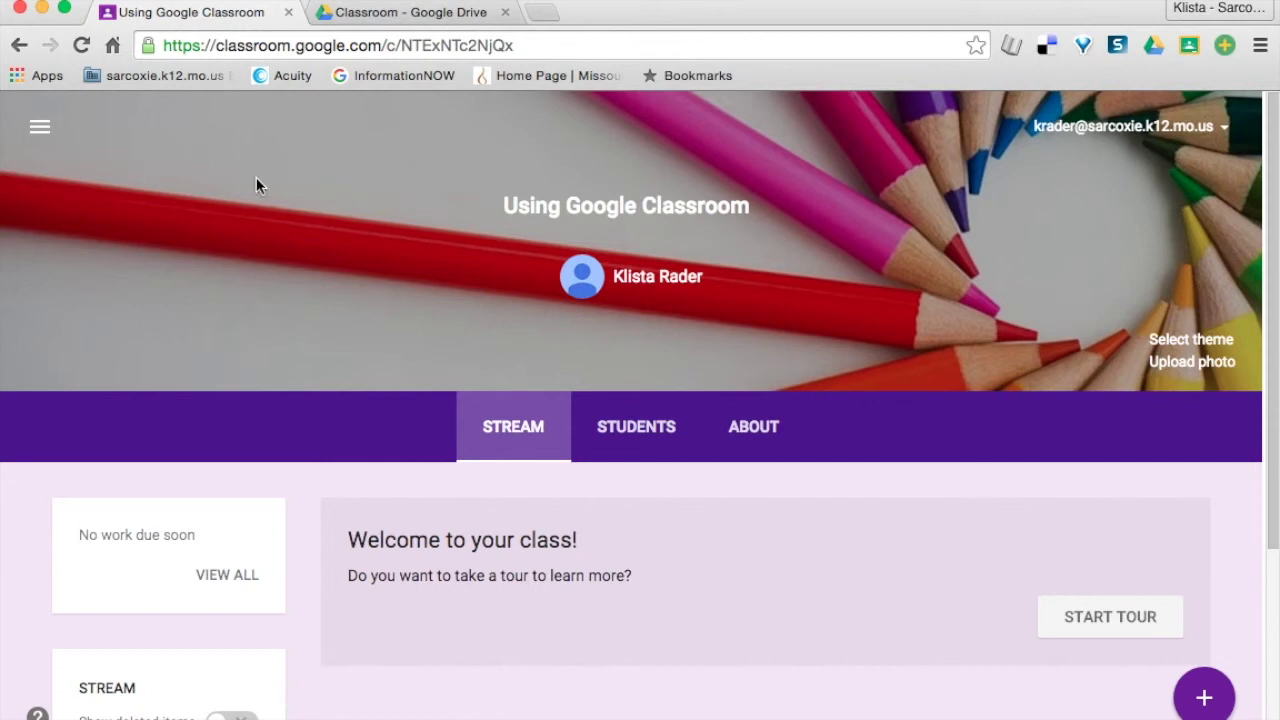
Look over the About page's Resources and Links cards, then open the class Google Drive folder
left_click(748, 436)
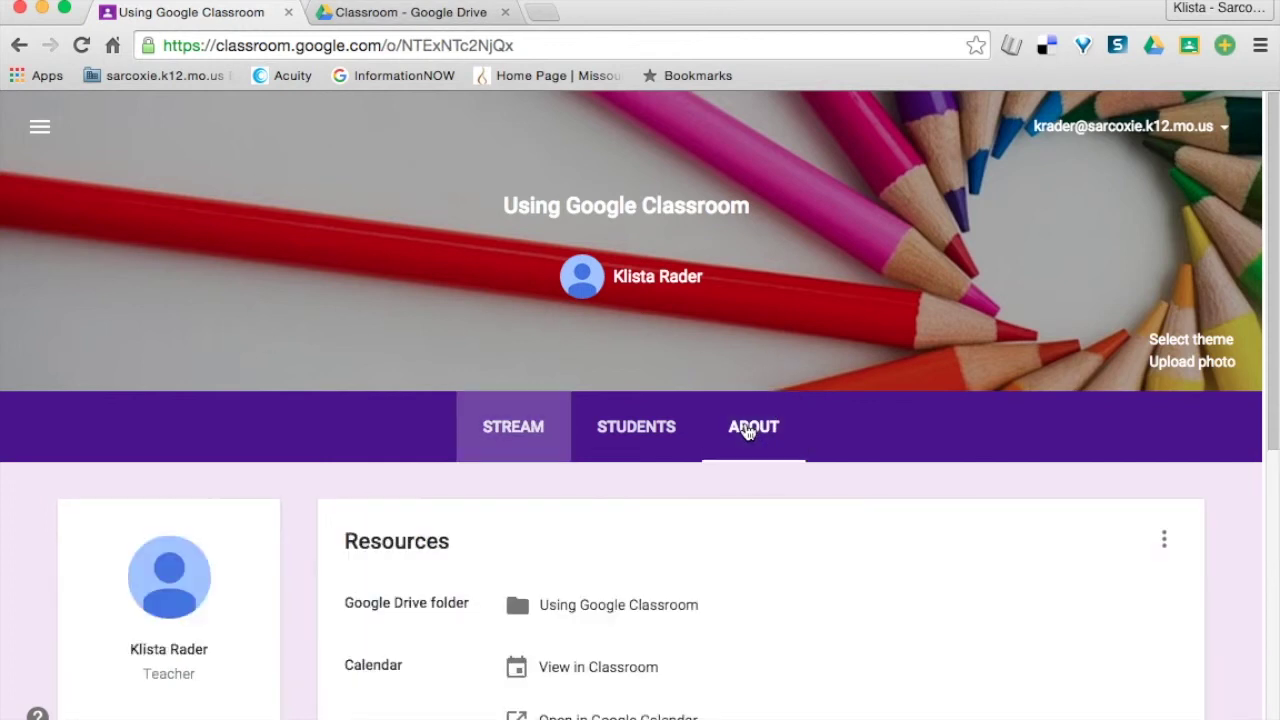
scroll(710, 543, "down", 1)
scroll(710, 543, "down", 2)
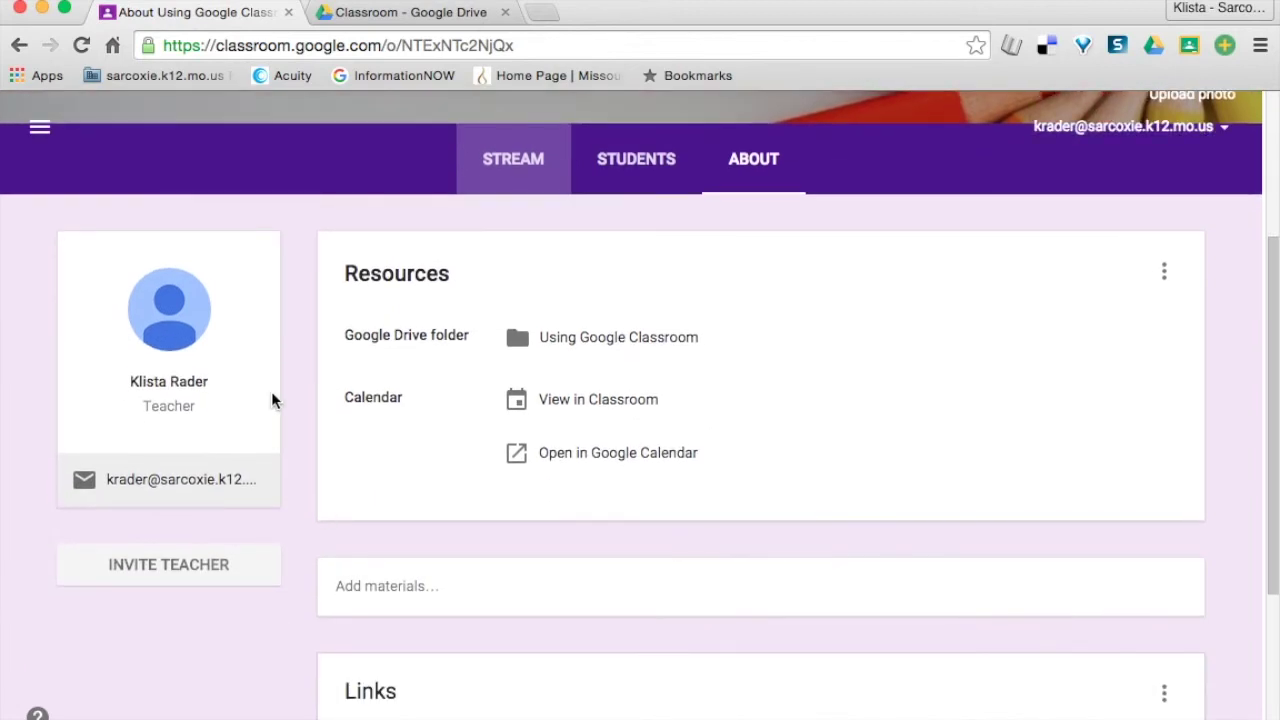
scroll(294, 523, "down", 2)
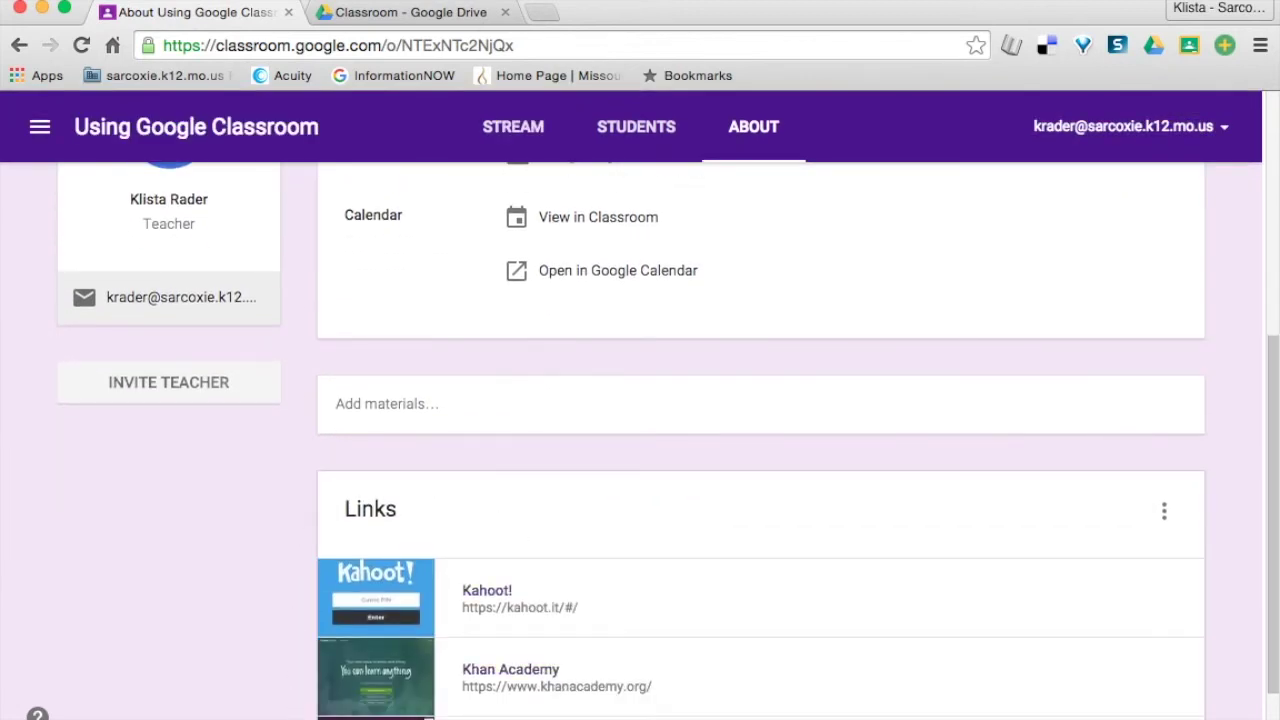
scroll(276, 407, "up", 3)
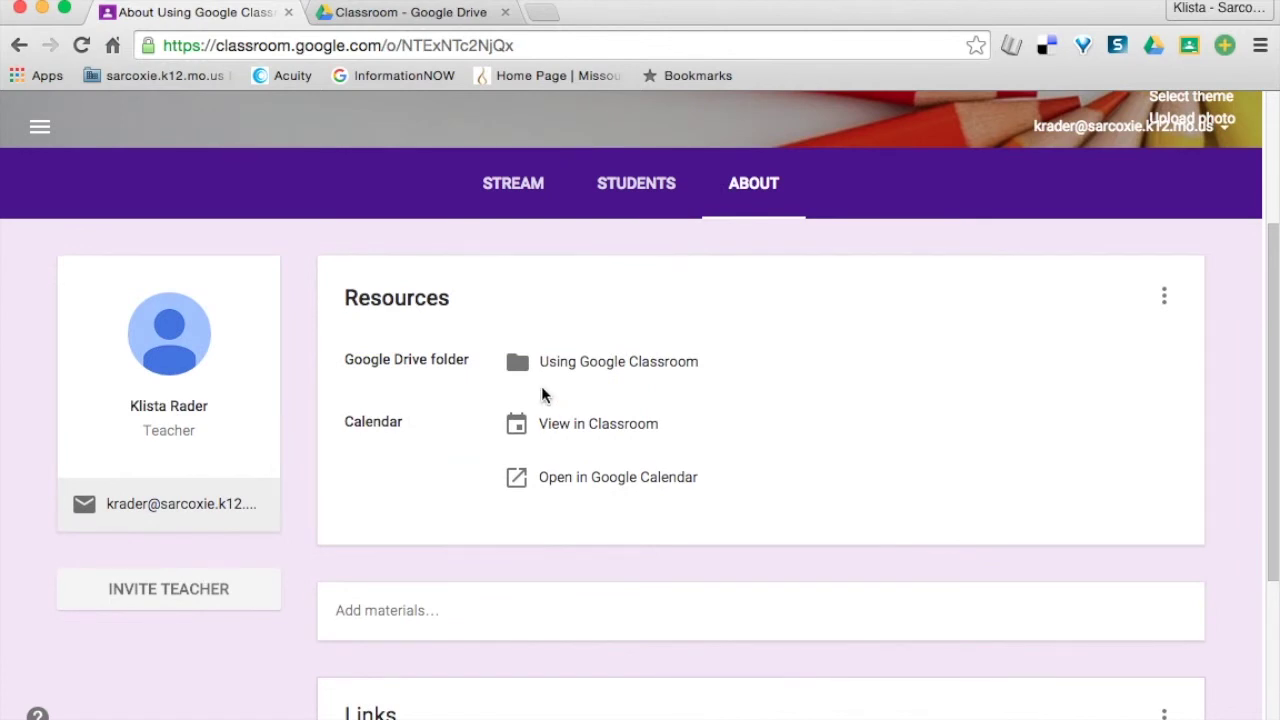
left_click(602, 366)
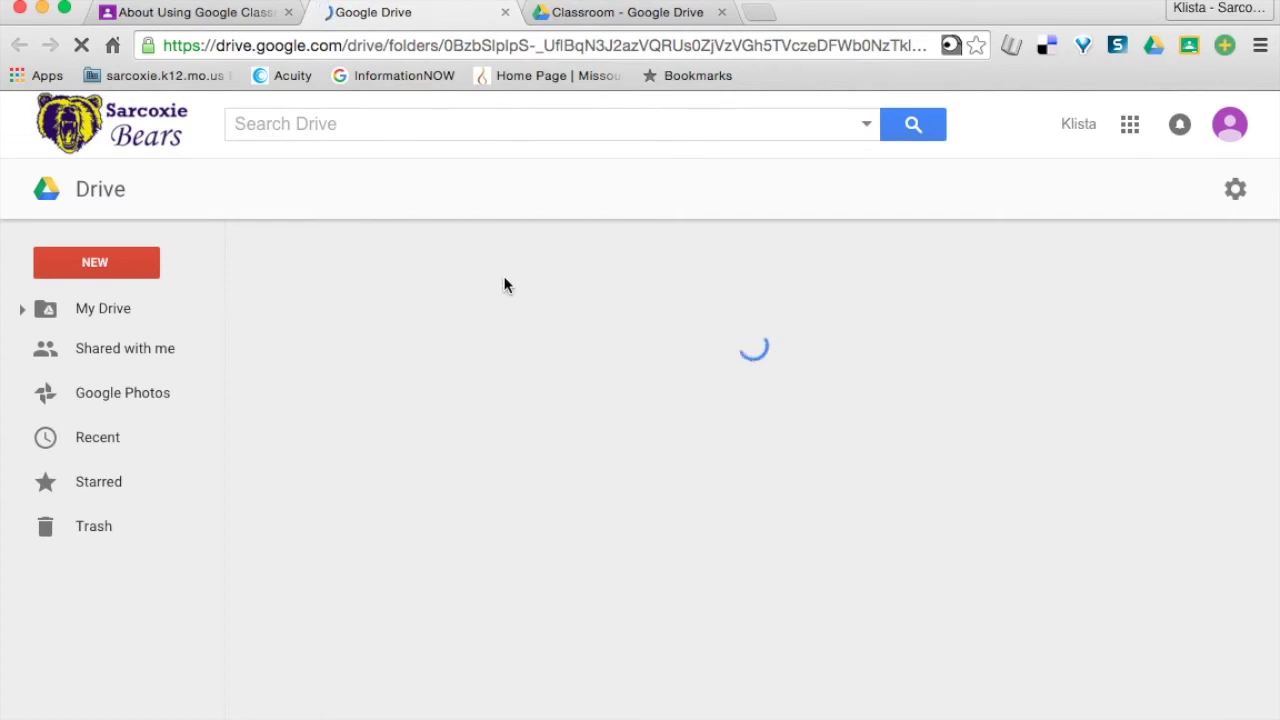
left_click(505, 16)
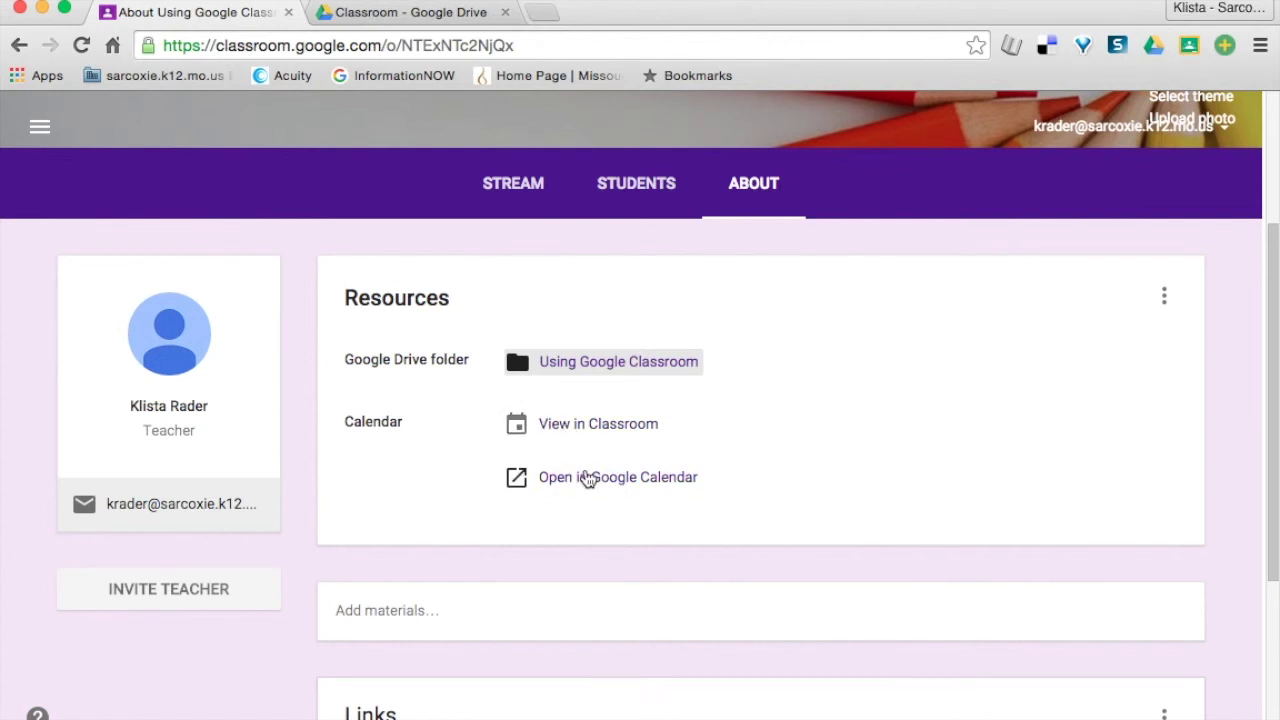
Return to the Using Google Classroom Stream with its welcome card and tour offer
scroll(587, 477, "up", 3)
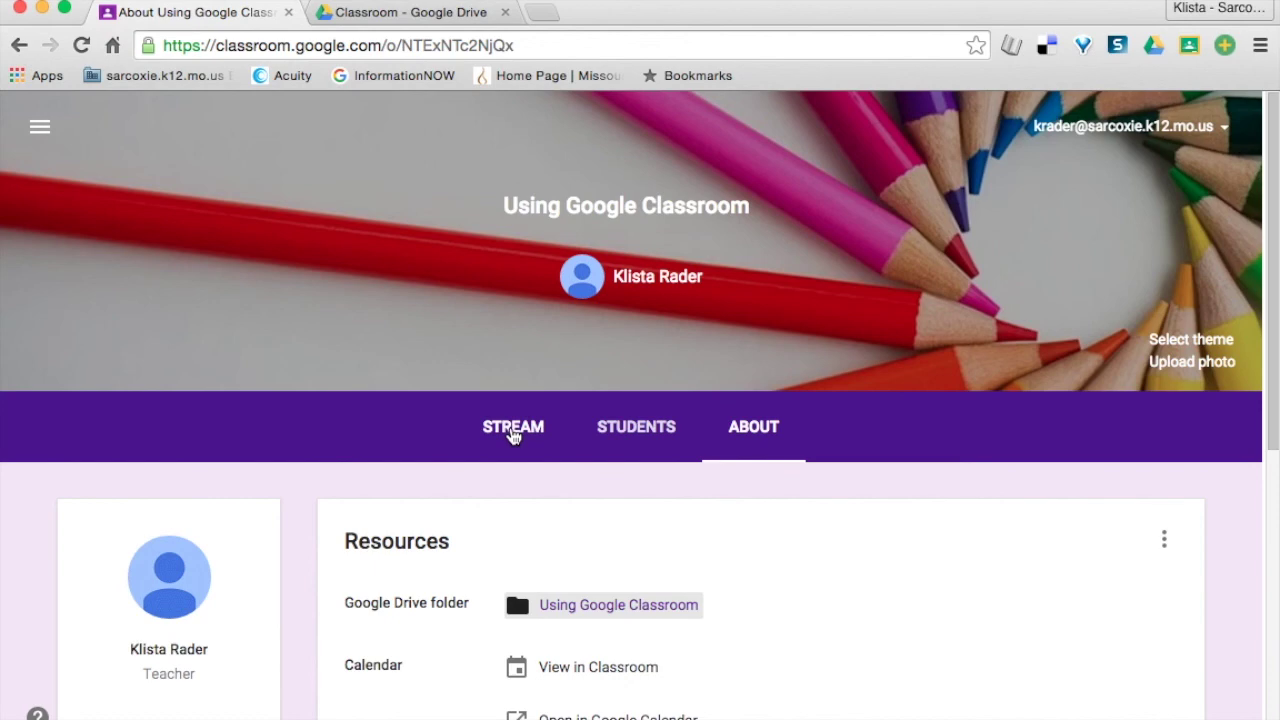
left_click(511, 431)
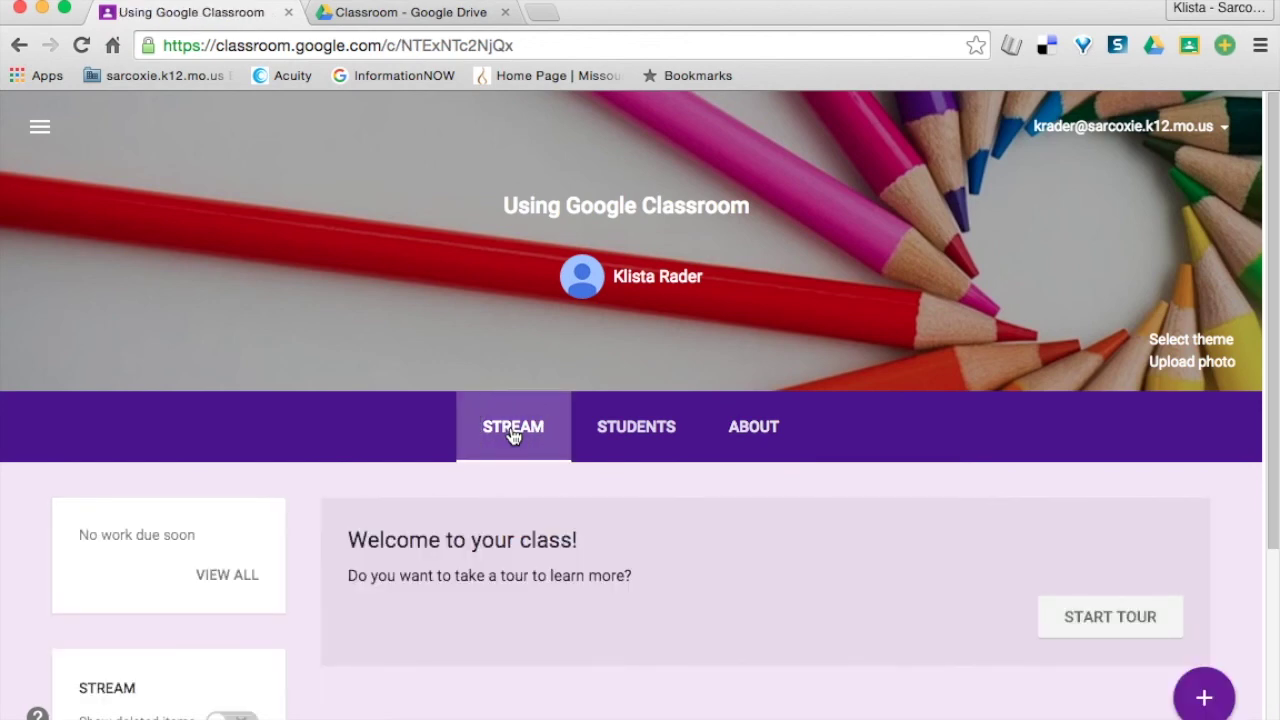